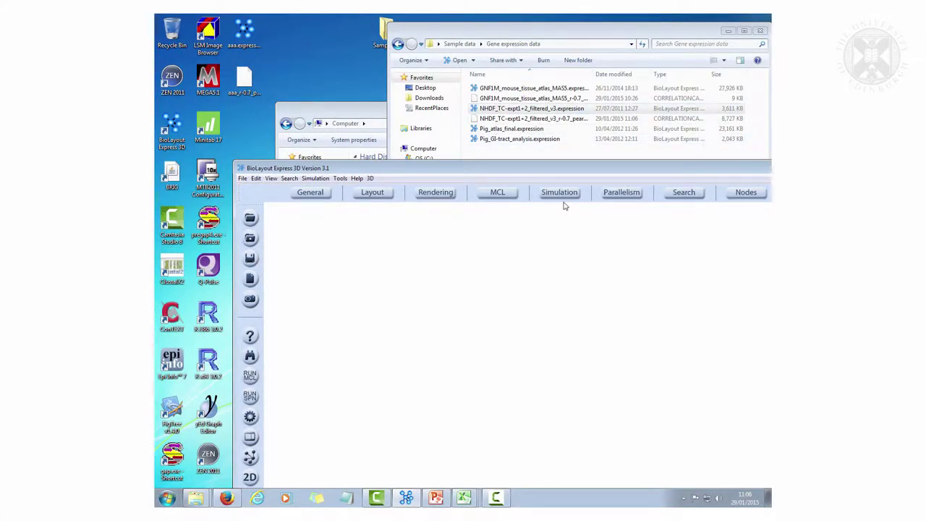
# Drag NHDF_TC-expt1+2_filtered_v3.expression onto BioLayout and accept the Load Expression Data settings
pyautogui.click(547, 109)
pyautogui.moveTo(548, 109); pyautogui.dragTo(529, 263)
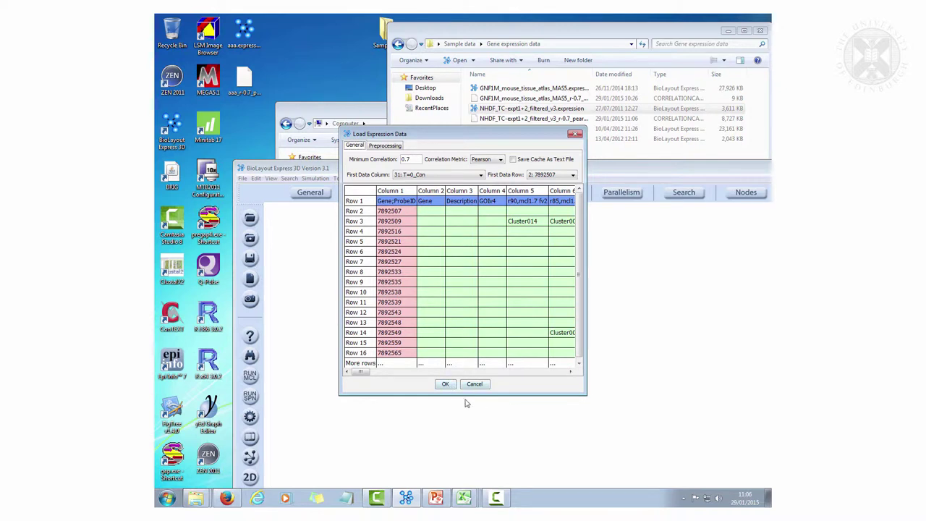
pyautogui.click(446, 385)
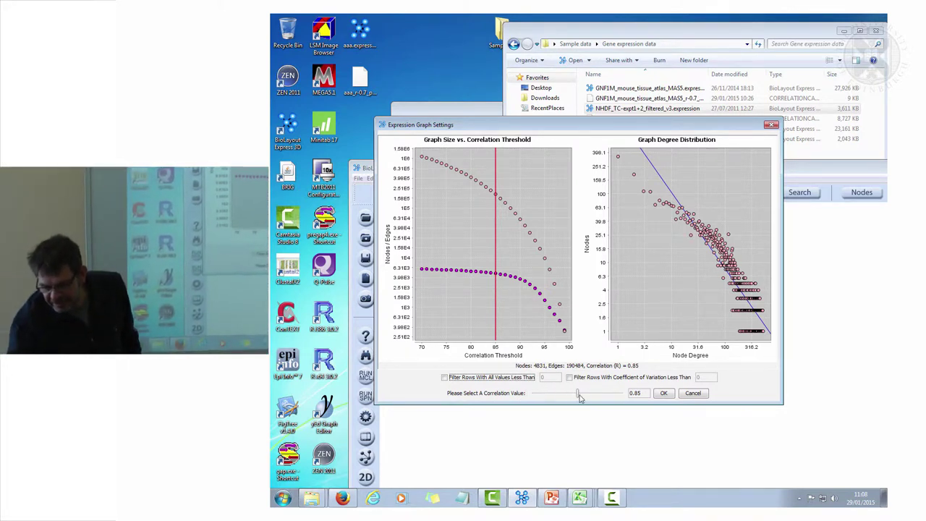
# Move the correlation slider to 0.90 and confirm Expression Graph Settings to build the graph
pyautogui.moveTo(578, 396); pyautogui.dragTo(594, 392)
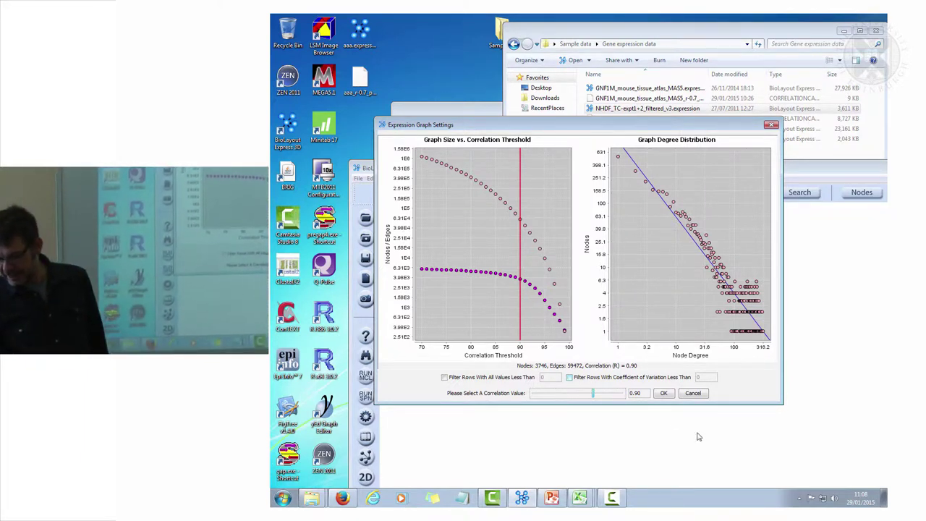
pyautogui.click(667, 393)
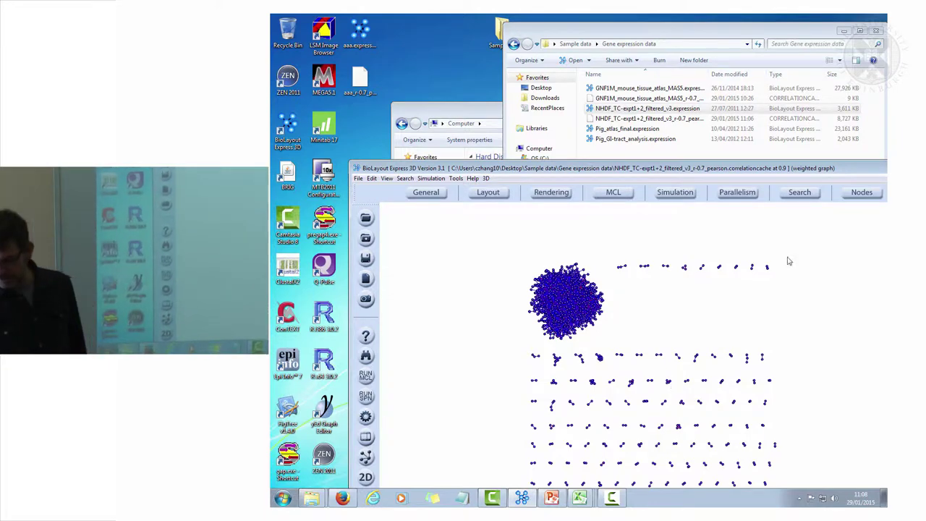
# Rotate the 0.9-correlation graph, maximize the BioLayout window and bring up the Layout graph properties
pyautogui.moveTo(583, 277); pyautogui.dragTo(658, 263)
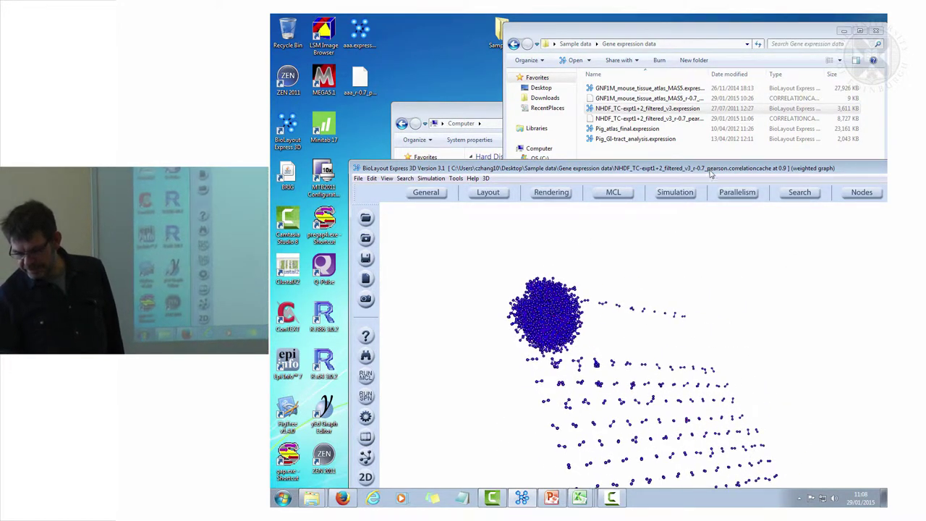
pyautogui.moveTo(628, 173); pyautogui.dragTo(623, 36)
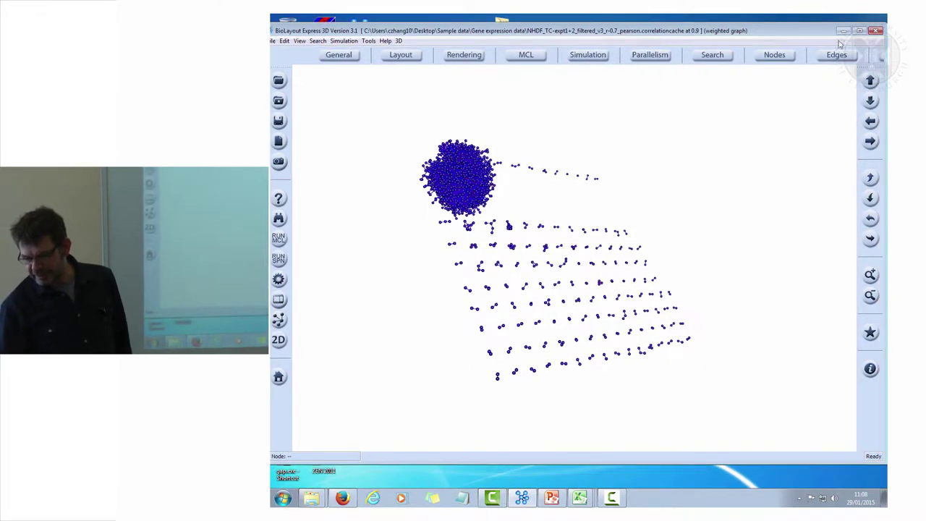
pyautogui.click(860, 32)
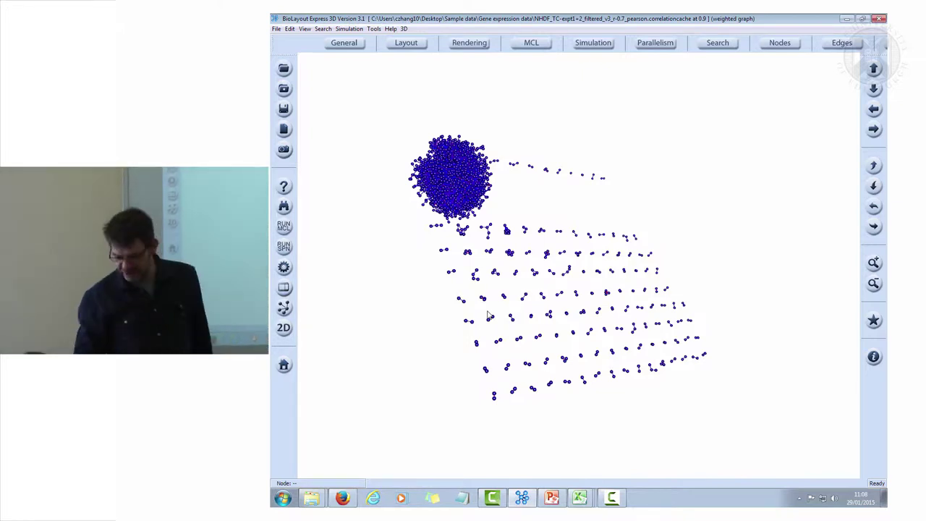
pyautogui.click(423, 45)
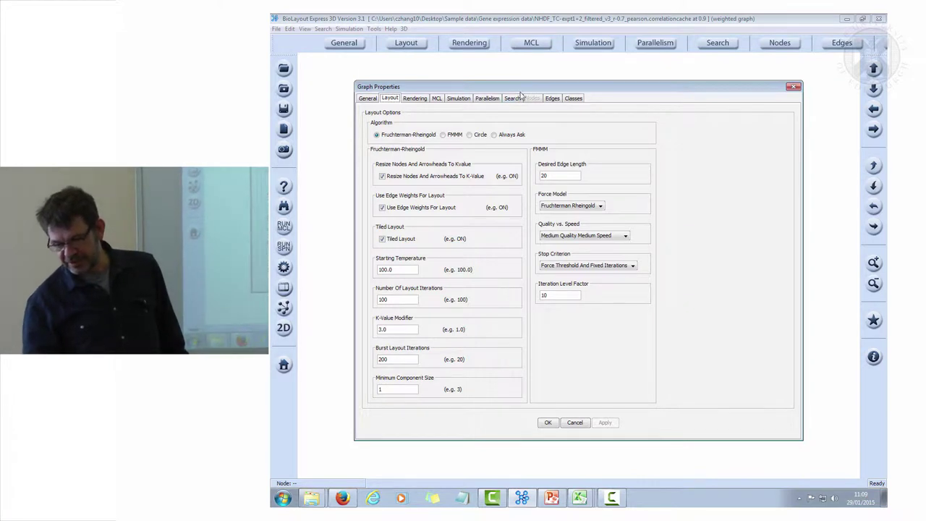
# Change Minimum Component Size from 1 to 10 in the Layout graph properties
pyautogui.moveTo(520, 89); pyautogui.dragTo(505, 62)
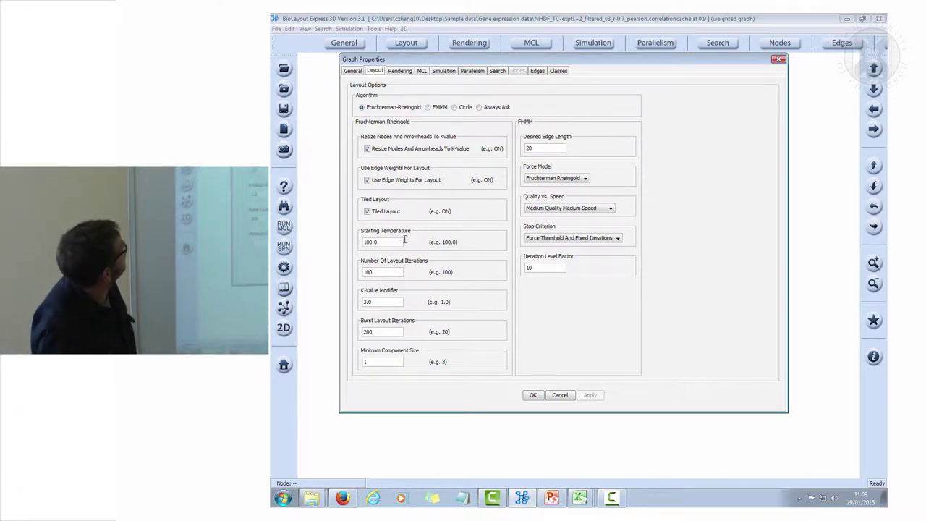
pyautogui.click(384, 363)
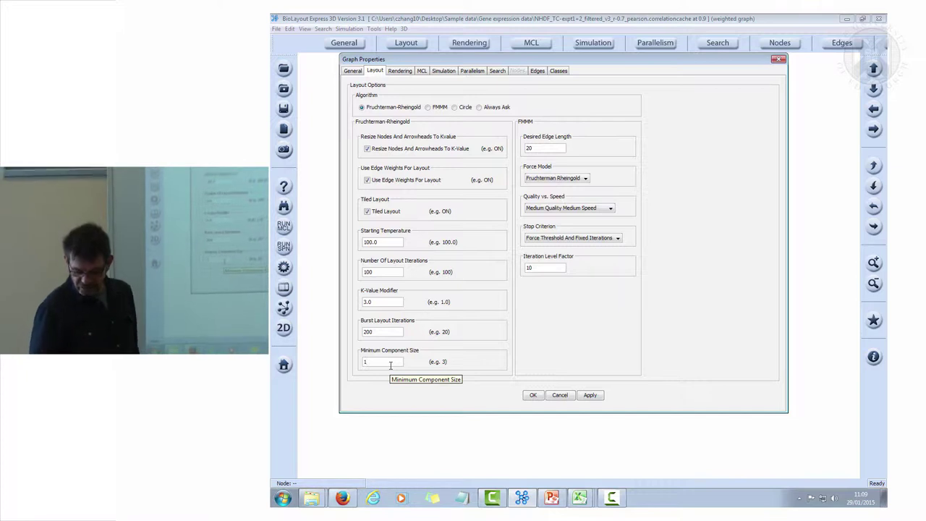
pyautogui.write('0')
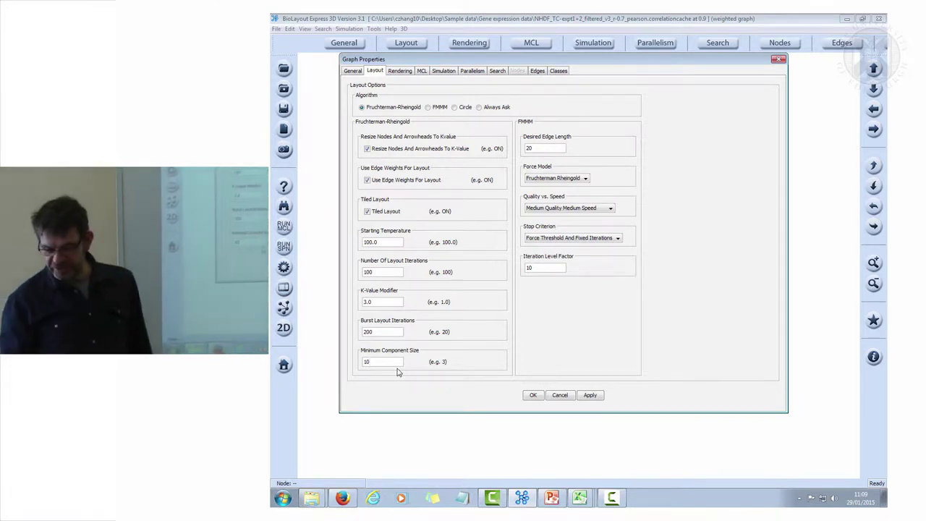
# Move the Graph Properties dialog aside, then rotate and zoom toward the dense cluster
pyautogui.moveTo(701, 64); pyautogui.dragTo(809, 413)
pyautogui.click(438, 181)
pyautogui.moveTo(438, 180); pyautogui.dragTo(462, 149)
pyautogui.scroll(3, 460, 145)
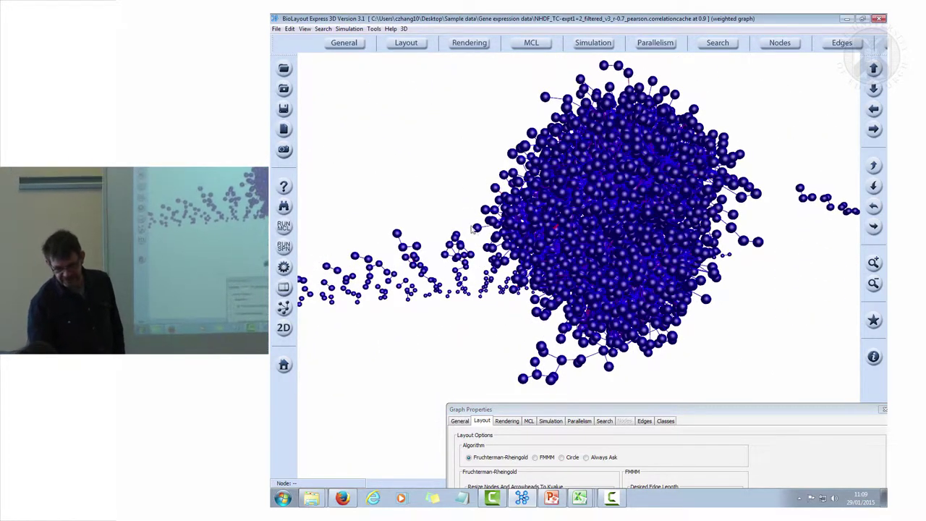
# Zoom into the cluster and confirm Disable Nodes Rendering For Graph in the General options
pyautogui.scroll(5, 499, 243)
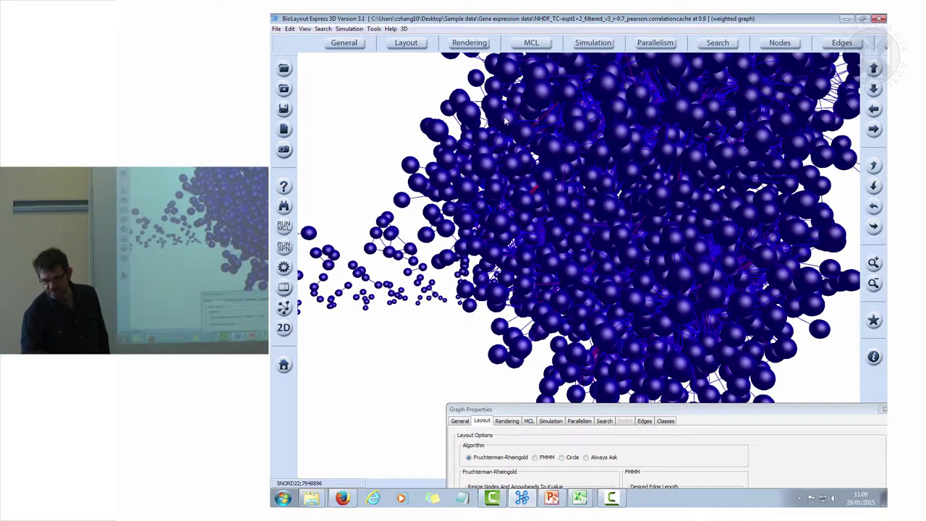
pyautogui.click(345, 43)
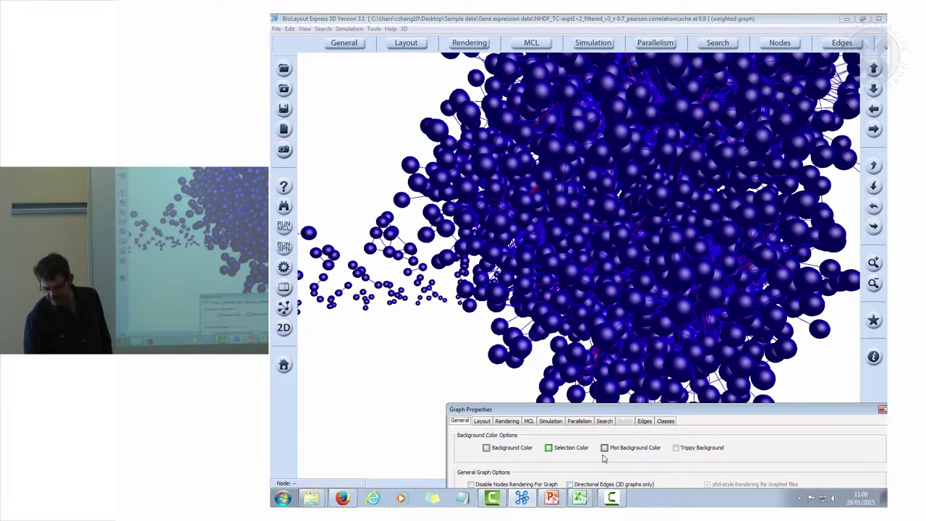
pyautogui.moveTo(606, 409); pyautogui.dragTo(535, 210)
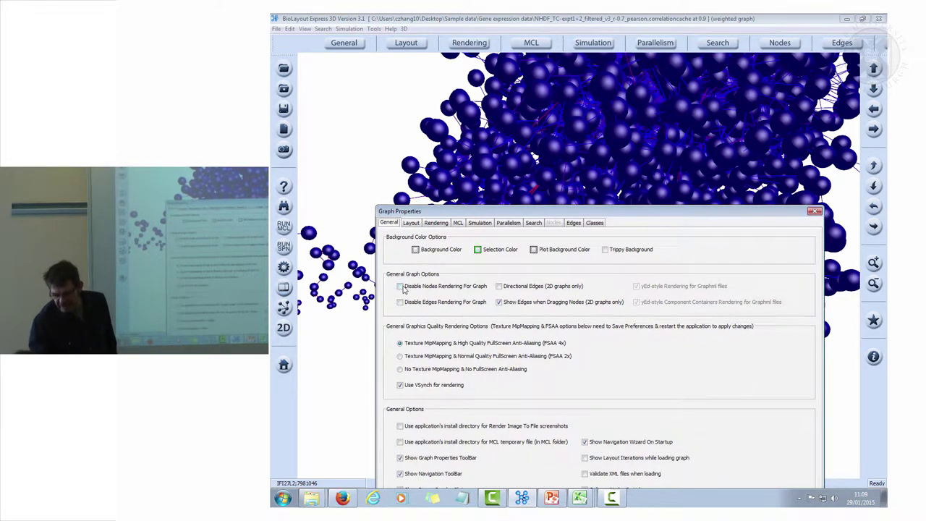
pyautogui.click(403, 287)
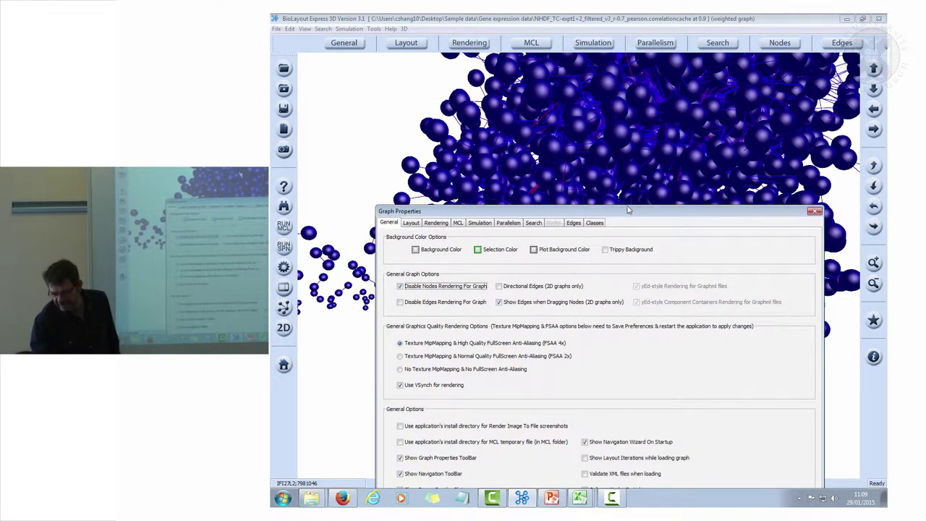
pyautogui.moveTo(628, 210); pyautogui.dragTo(622, 126)
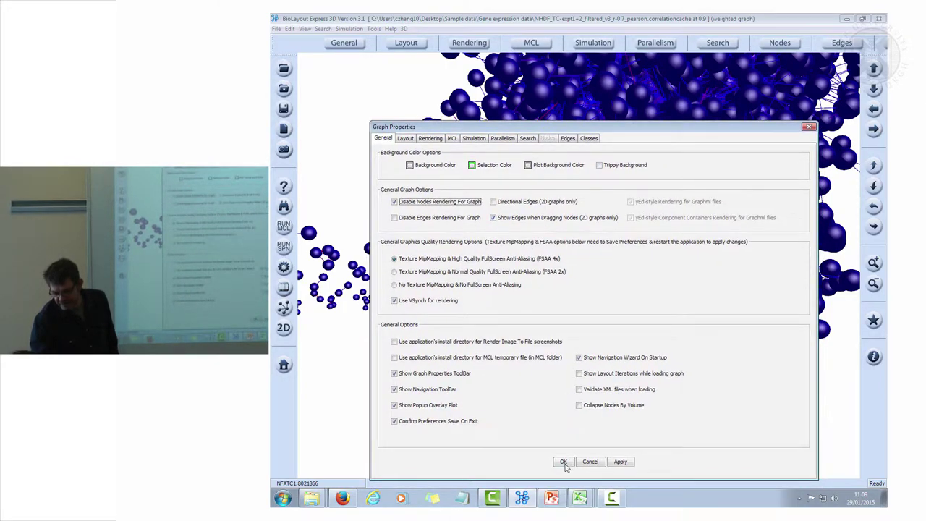
pyautogui.click(563, 462)
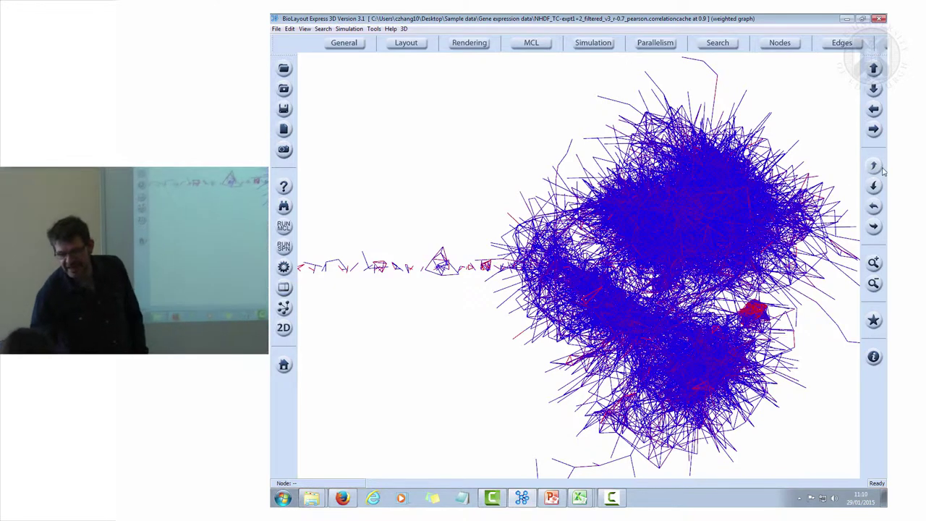
# Choose Low Quality High Speed for the FMMM layout, then return to General graph options
pyautogui.click(403, 44)
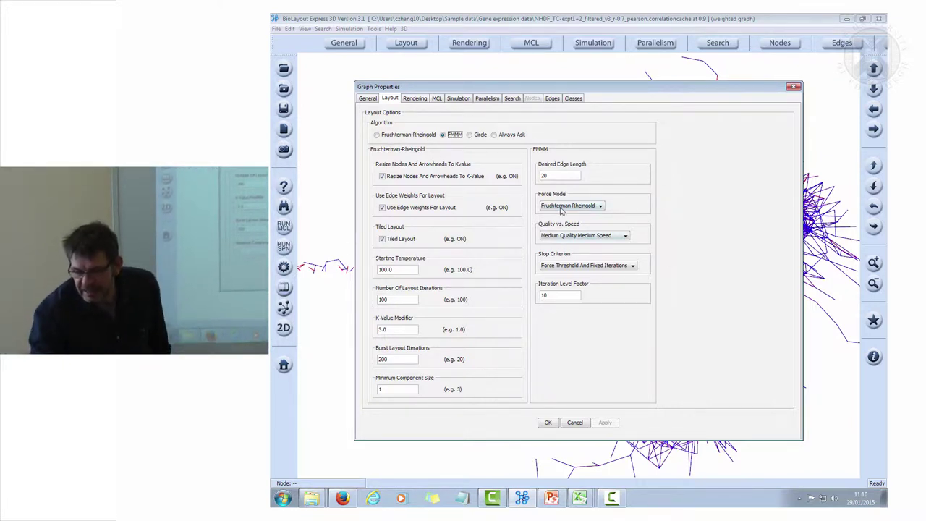
pyautogui.click(587, 239)
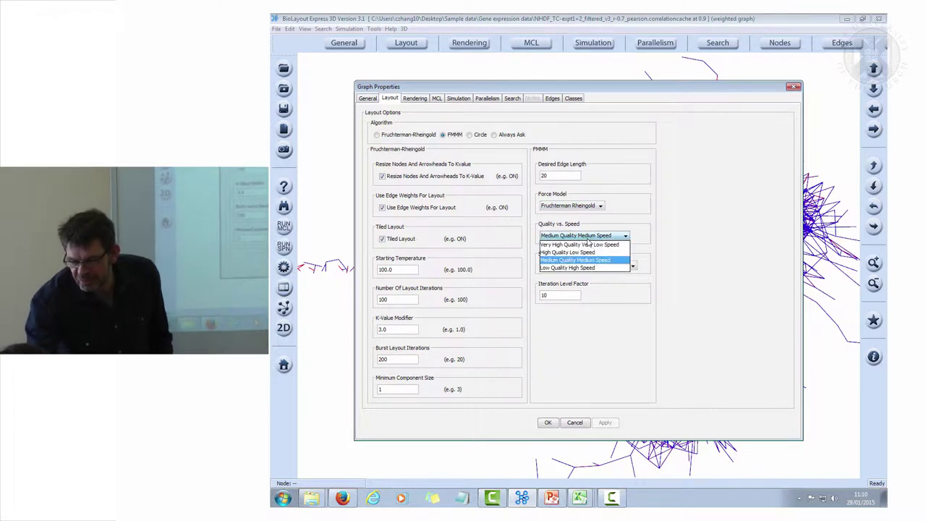
pyautogui.click(585, 268)
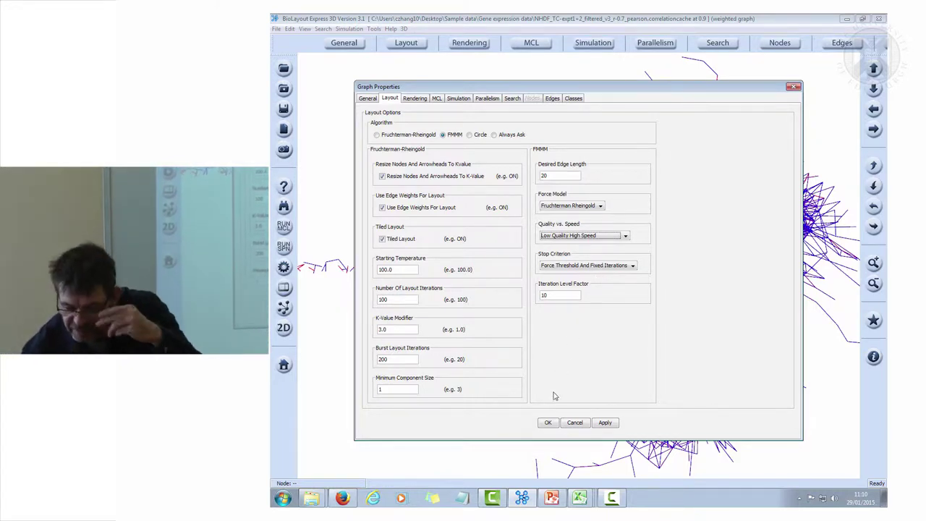
pyautogui.click(548, 423)
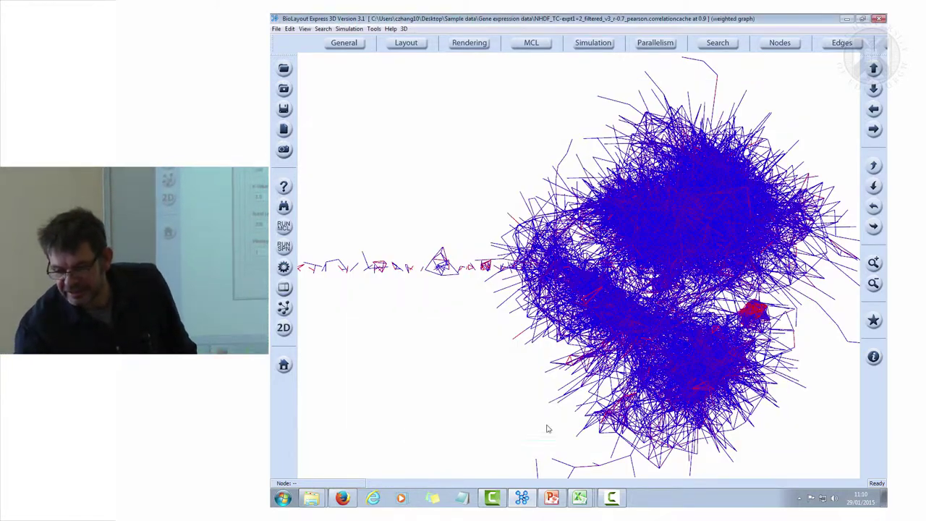
pyautogui.click(349, 45)
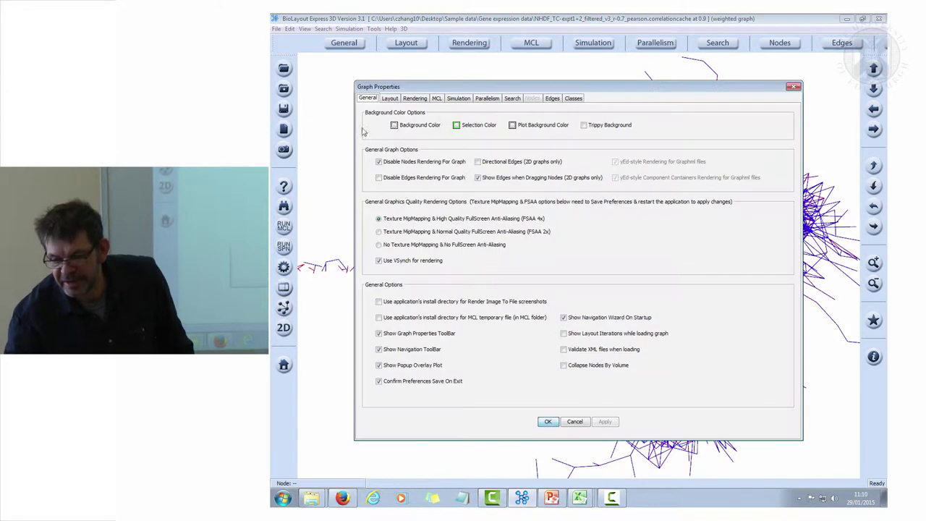
# Re-enable node rendering and reload the expression file, rebuilding the network at 0.90 correlation
pyautogui.click(379, 162)
pyautogui.click(548, 422)
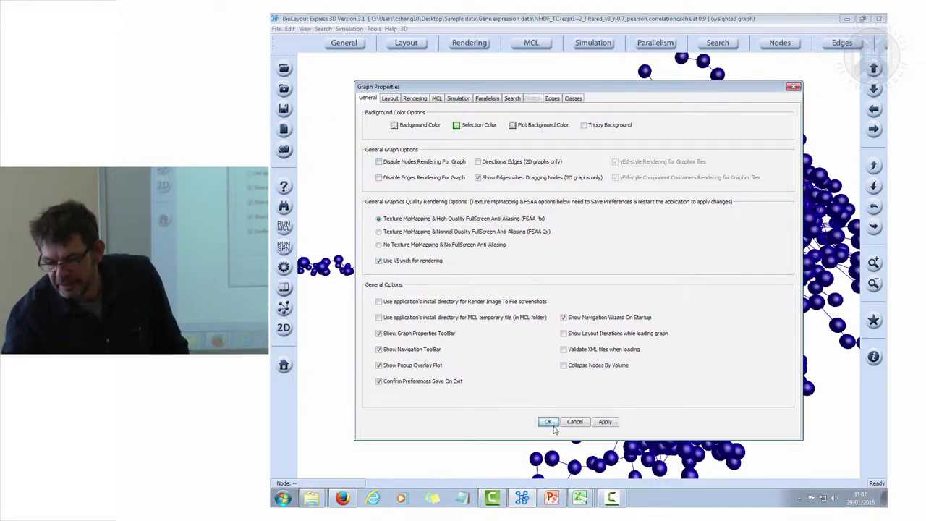
pyautogui.click(283, 90)
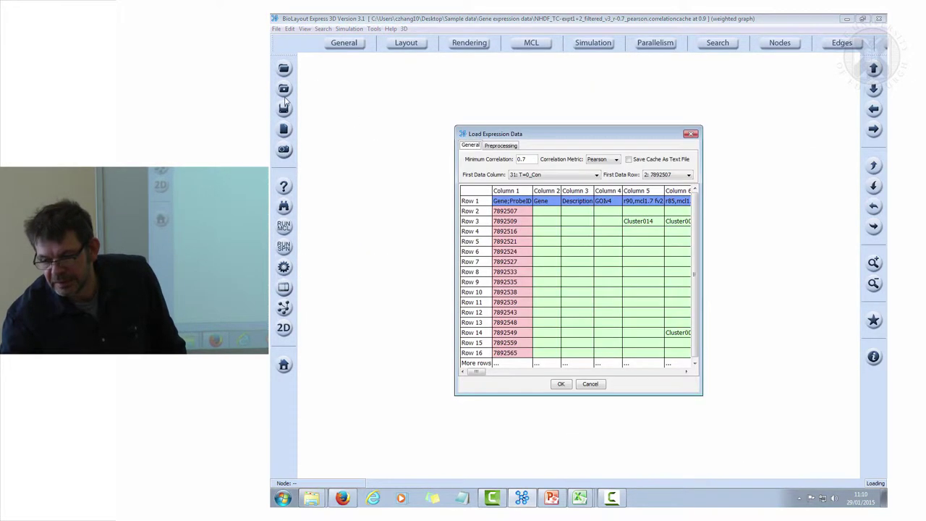
pyautogui.click(559, 383)
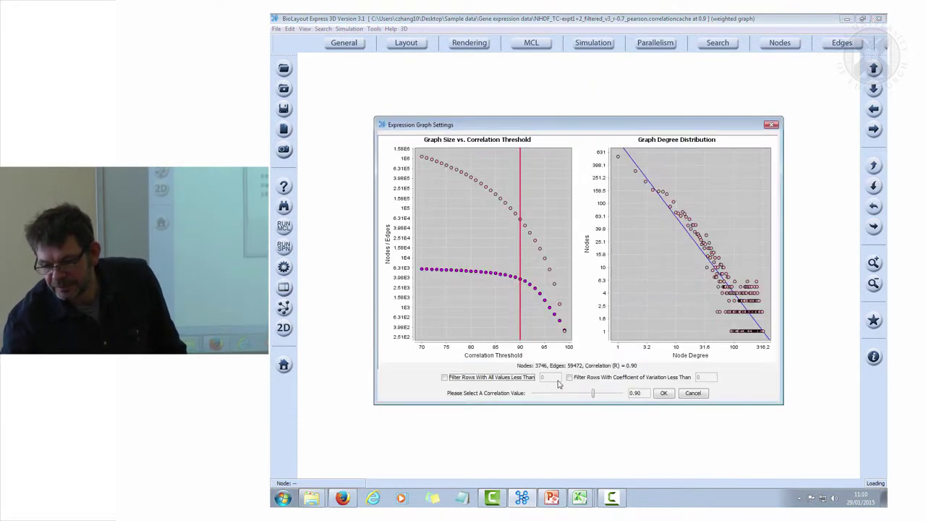
pyautogui.click(663, 393)
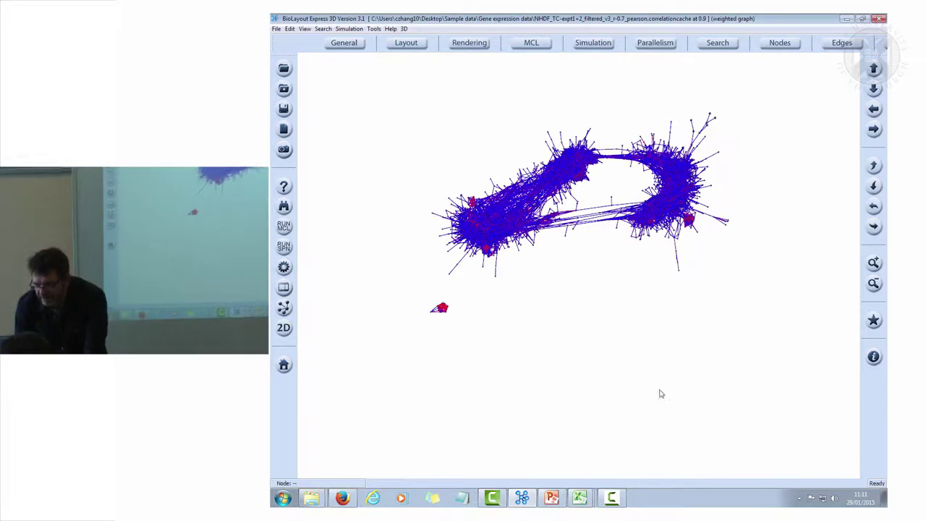
# Rotate and zoom the rebuilt gene network to inspect it, then bring up the Edges options
pyautogui.moveTo(638, 369); pyautogui.dragTo(638, 347)
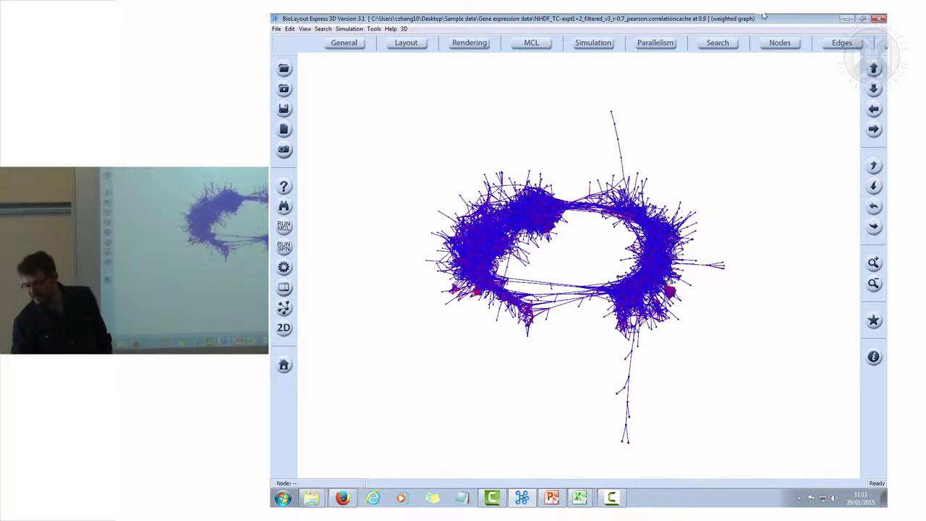
pyautogui.scroll(1, 599, 305)
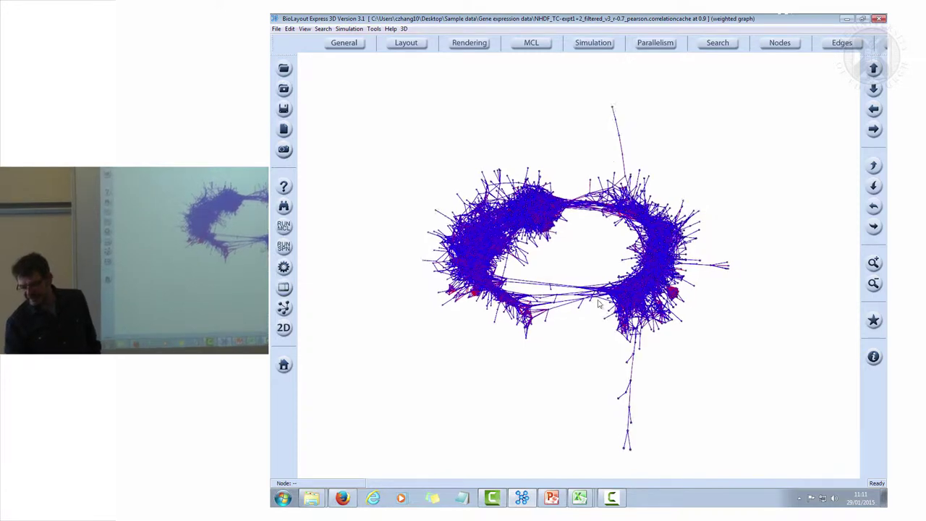
pyautogui.scroll(2, 602, 282)
pyautogui.moveTo(600, 237); pyautogui.dragTo(615, 218)
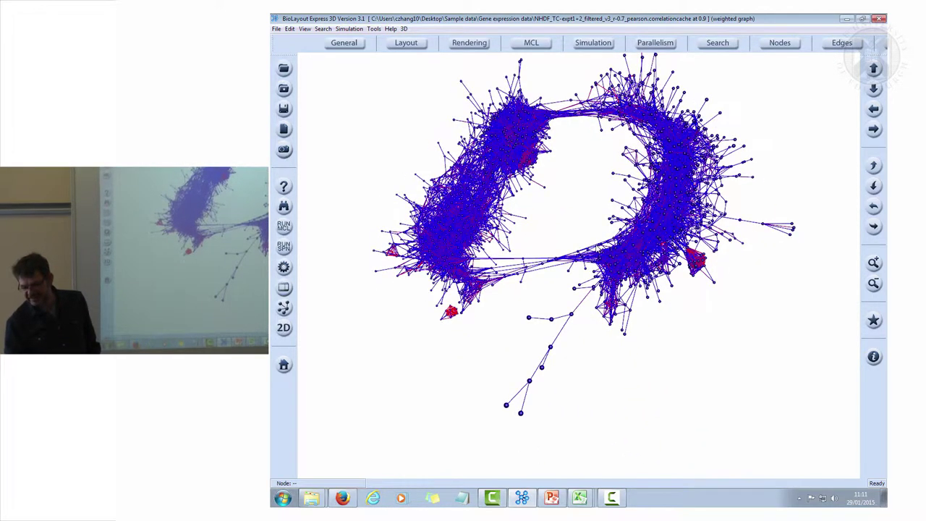
pyautogui.moveTo(599, 249); pyautogui.dragTo(605, 244)
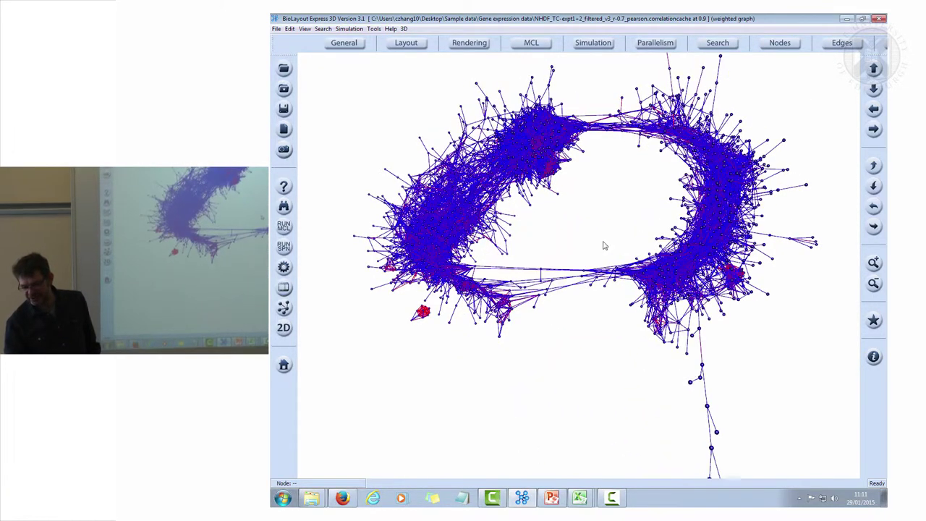
pyautogui.click(840, 44)
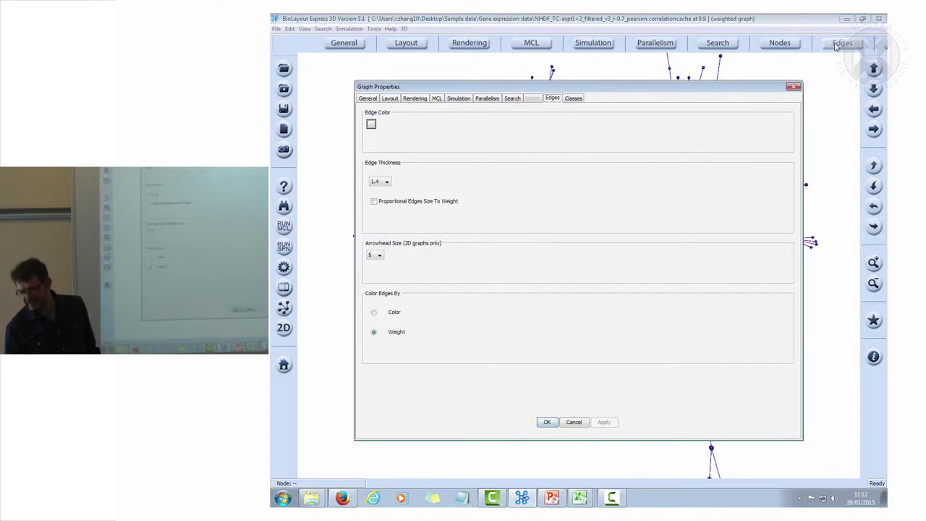
# Set edge thickness to 0.1 and colour all edges a single dark grey, then apply and close
pyautogui.click(387, 184)
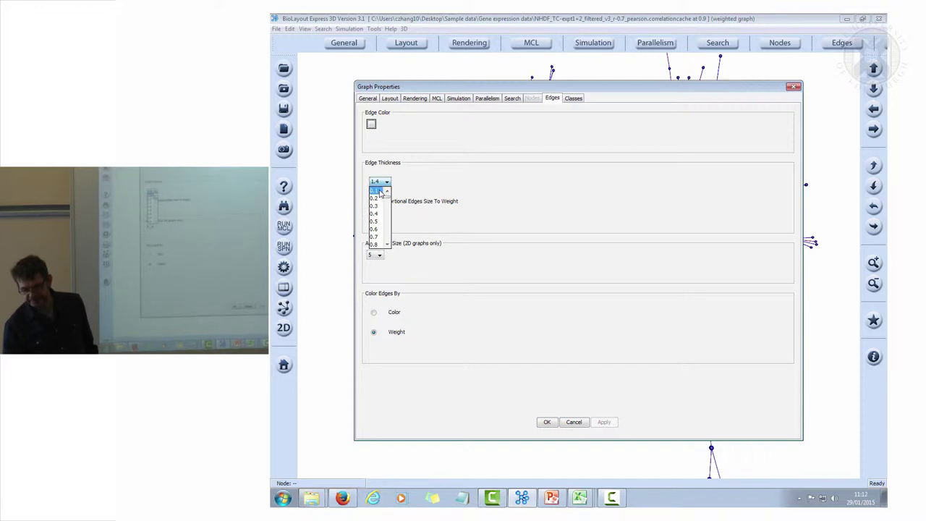
pyautogui.click(376, 191)
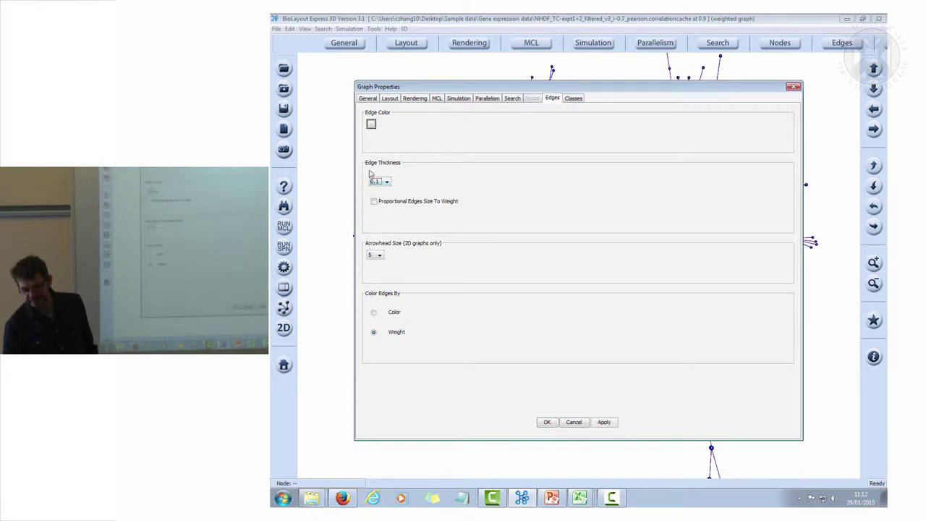
pyautogui.click(371, 125)
pyautogui.click(481, 262)
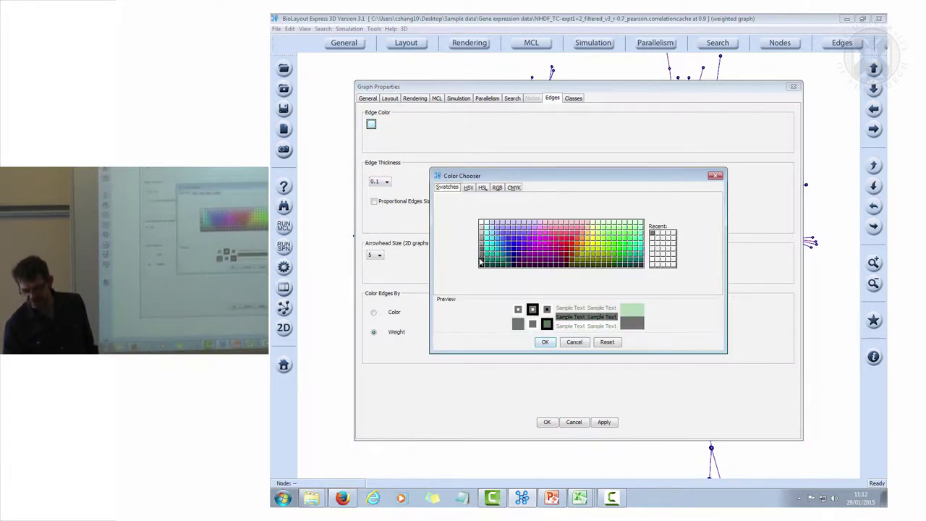
pyautogui.click(374, 333)
pyautogui.click(546, 343)
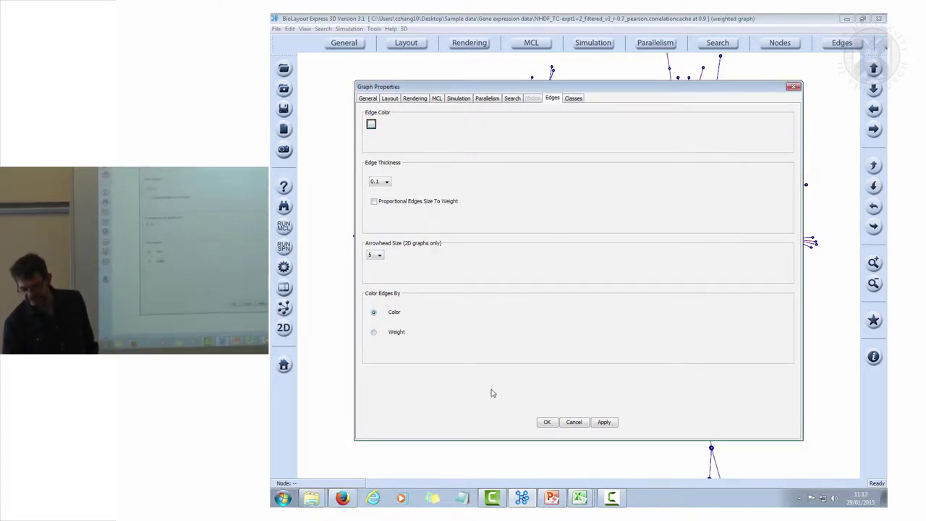
pyautogui.click(607, 421)
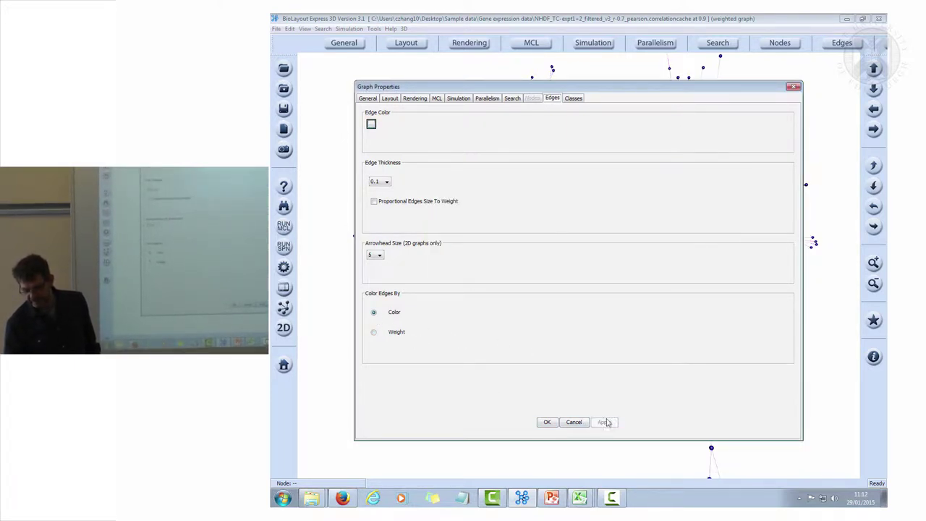
pyautogui.click(544, 422)
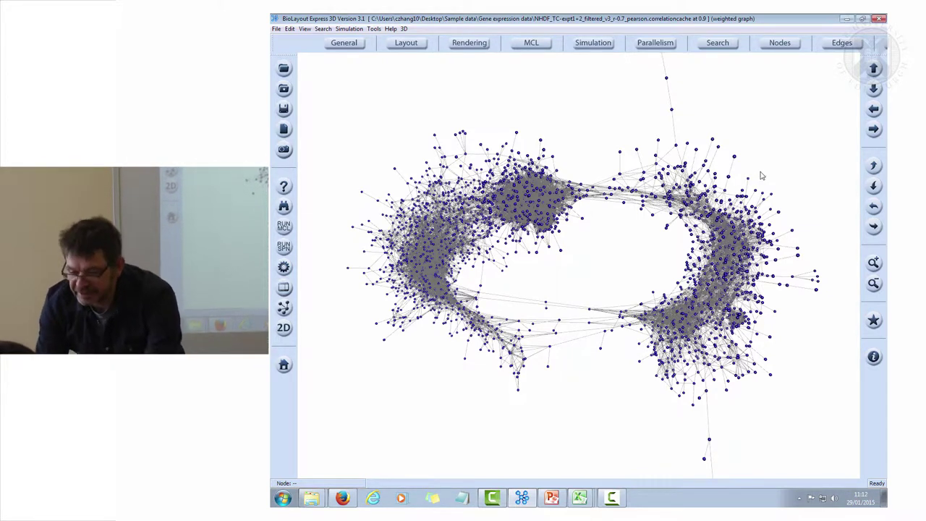
# Set the MCL inflation value to 2.2 and confirm the clustering settings
pyautogui.click(543, 43)
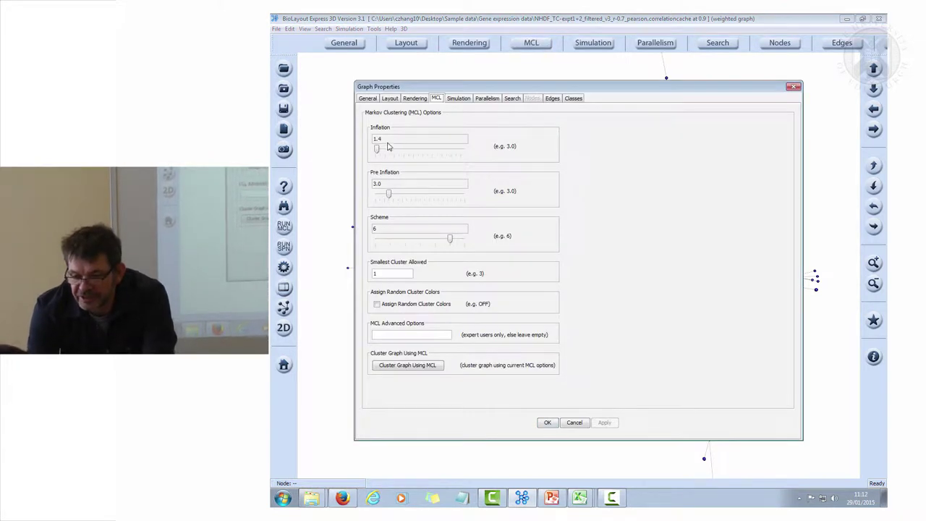
pyautogui.moveTo(377, 148); pyautogui.dragTo(384, 150)
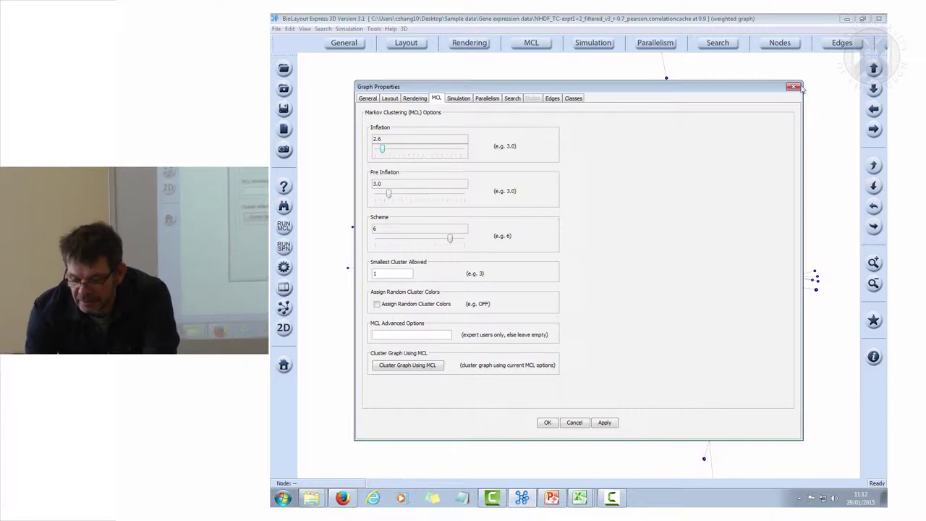
pyautogui.press('Left')
pyautogui.press('Left')
pyautogui.press('Left')
pyautogui.press('Left')
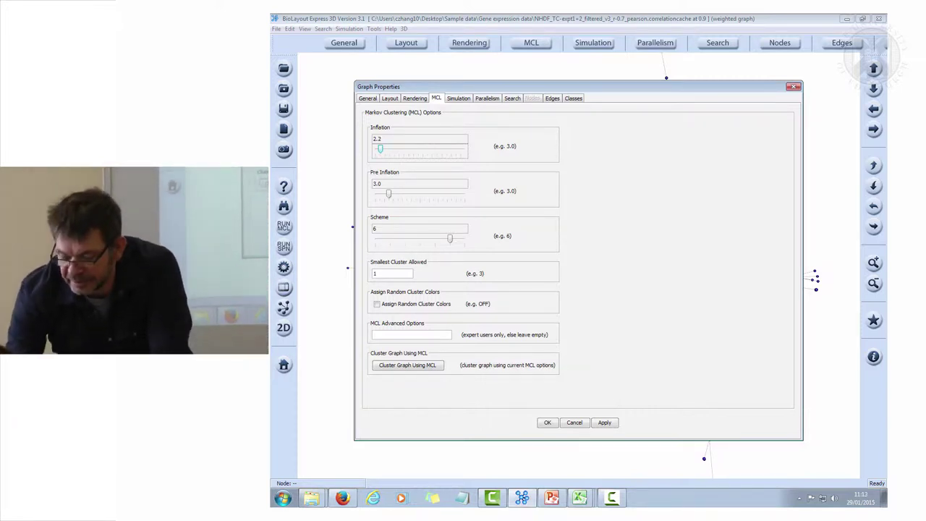
pyautogui.click(546, 423)
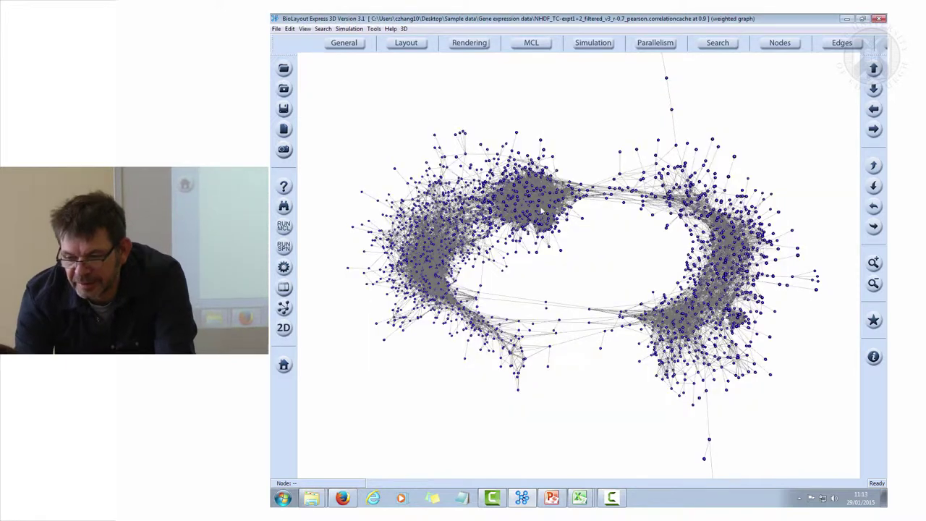
# Run MCL clustering, close its log window and reopen the MCL settings
pyautogui.click(284, 226)
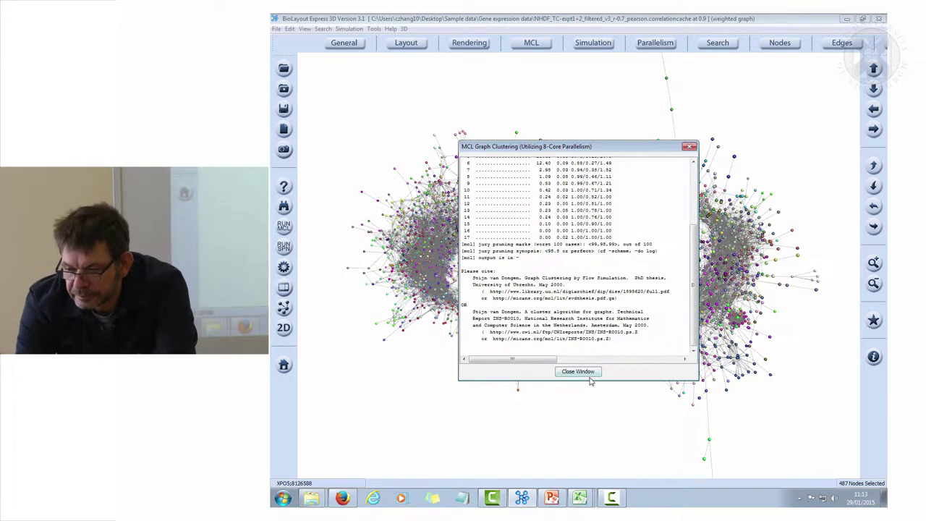
pyautogui.click(578, 371)
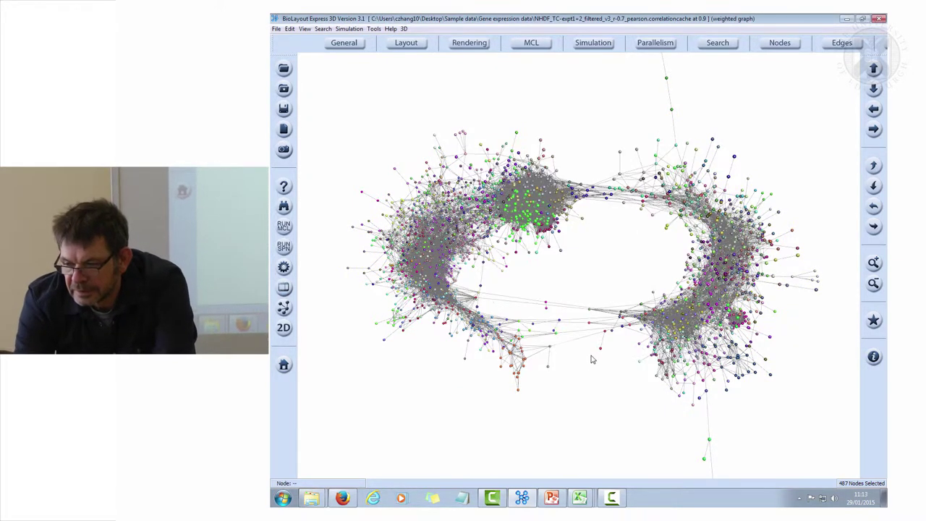
pyautogui.click(529, 45)
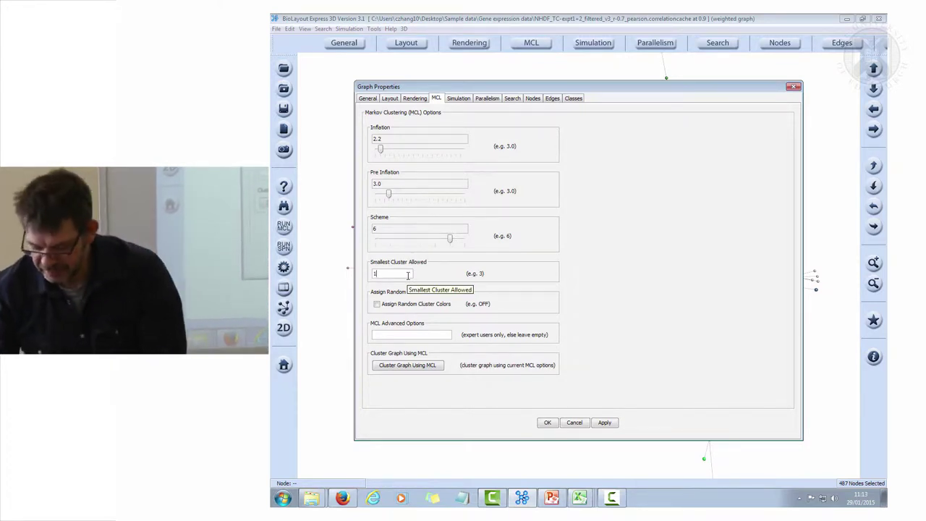
# Change Smallest Cluster Allowed to 6 in the MCL settings and run MCL again
pyautogui.press('BackSpace')
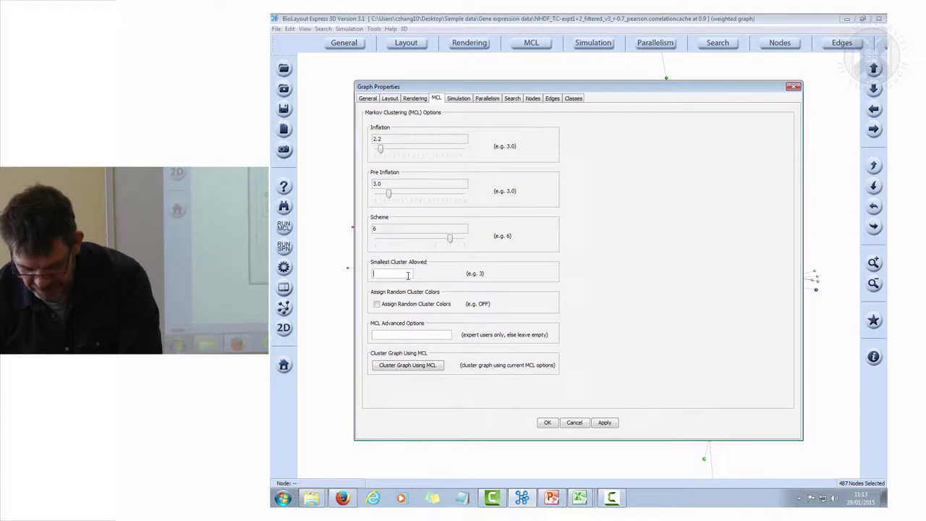
pyautogui.write('6')
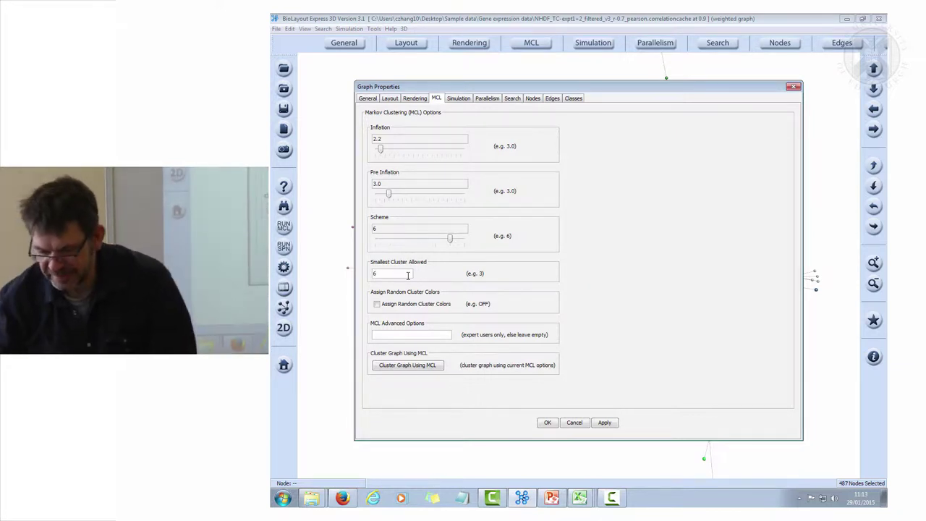
pyautogui.click(539, 425)
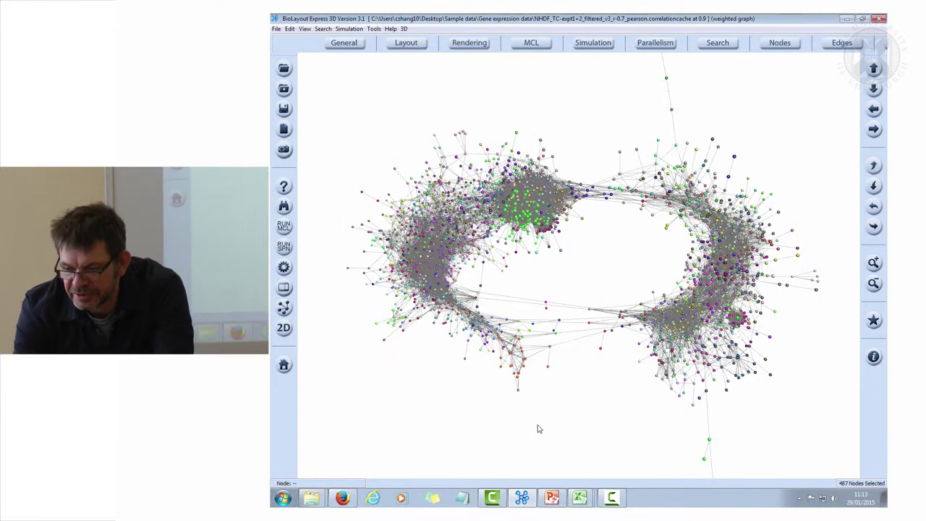
pyautogui.click(285, 227)
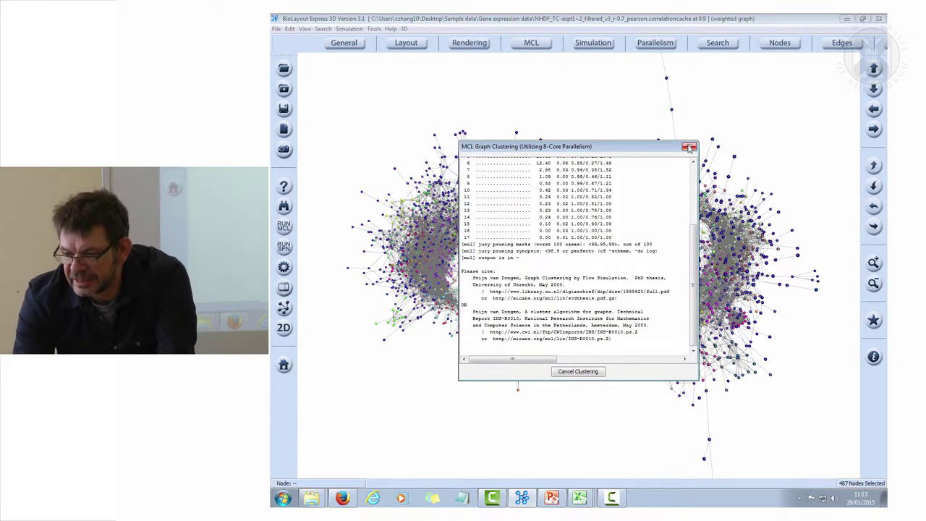
# Zoom into the recoloured cluster network and select a single node of one cluster
pyautogui.scroll(5, 699, 277)
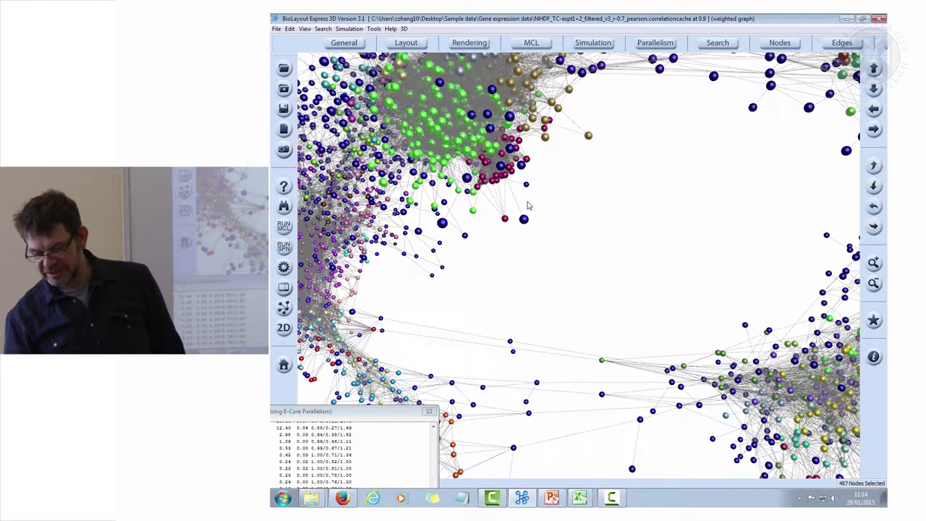
pyautogui.click(525, 218)
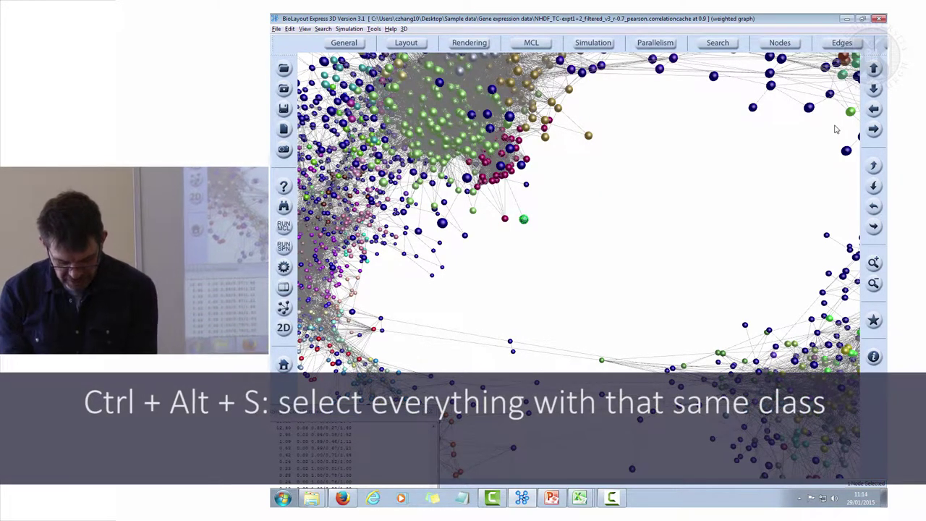
# Select every node in the chosen node's cluster class, hide them, and reset the view
pyautogui.hotkey('ctrl', 'alt', 's')
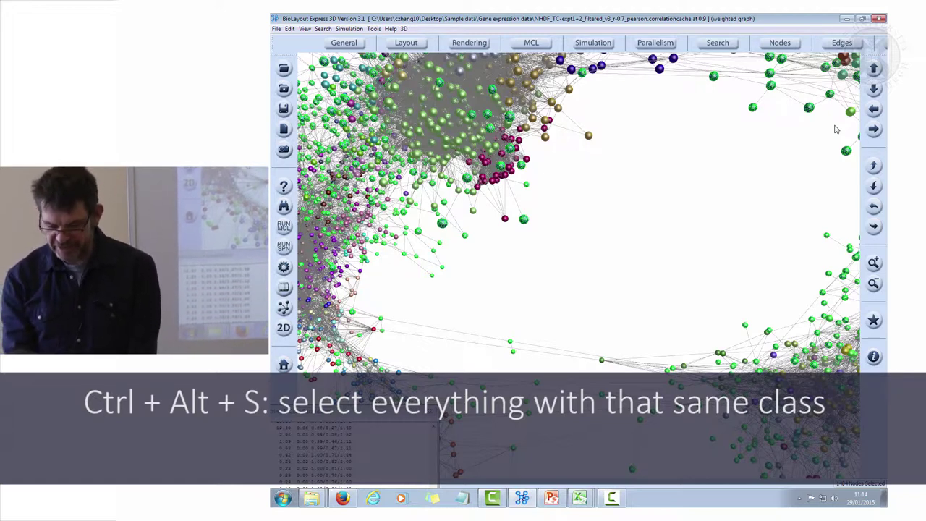
pyautogui.hotkey('ctrl', 'h')
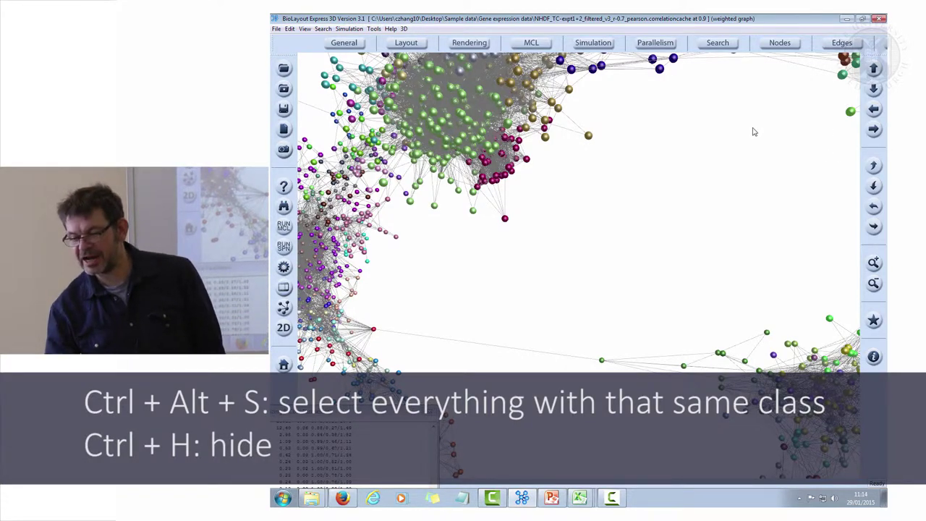
pyautogui.hotkey('ctrl', 'r')
# Rotate the ring-shaped network into a clearer orientation and close the 8-core parallelism log window
pyautogui.moveTo(605, 213); pyautogui.dragTo(584, 236)
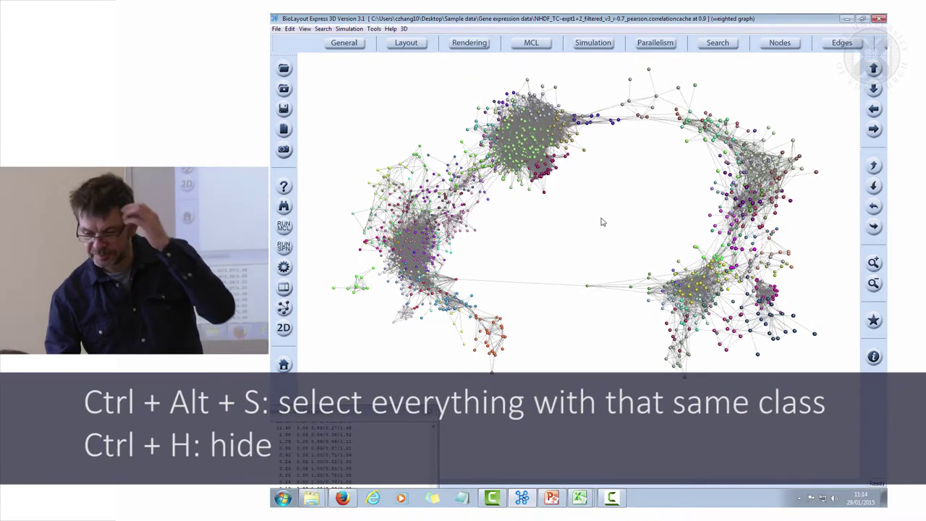
pyautogui.moveTo(504, 301); pyautogui.dragTo(510, 291)
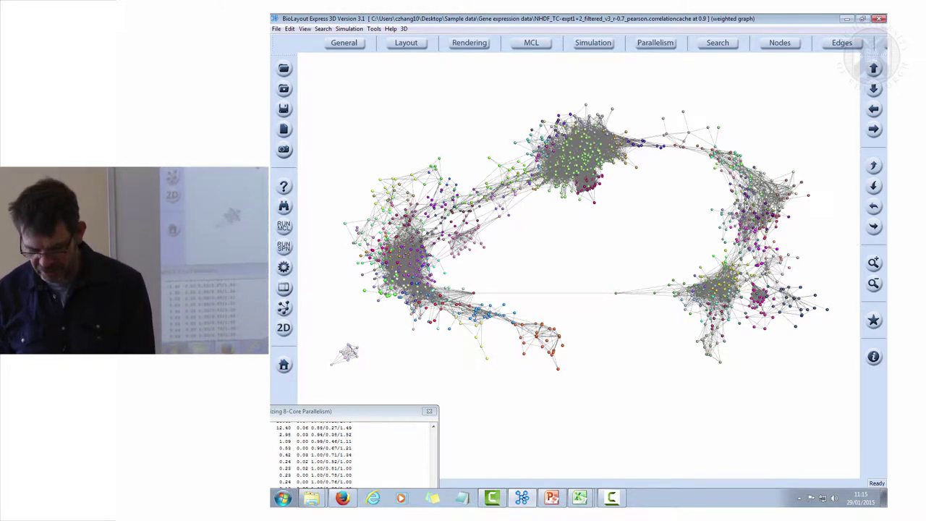
pyautogui.click(429, 411)
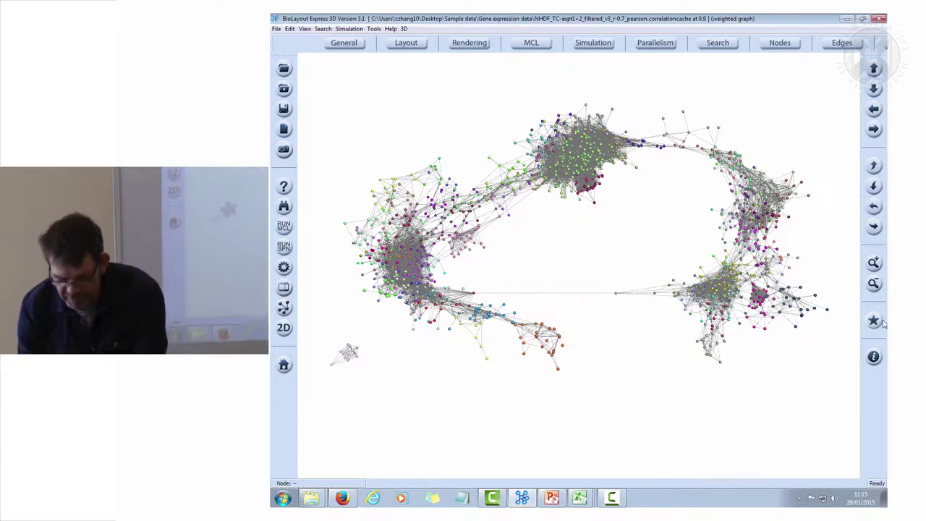
# Open the Class Viewer for class set MCL_2.2_6 and bring up Find By Class offering Cluster001
pyautogui.hotkey('ctrl', 'shift', 'c')
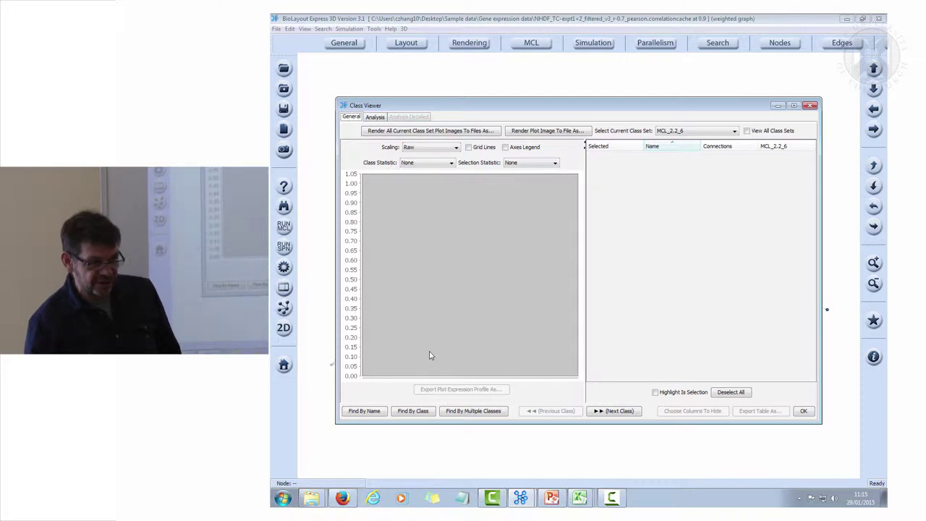
pyautogui.click(426, 411)
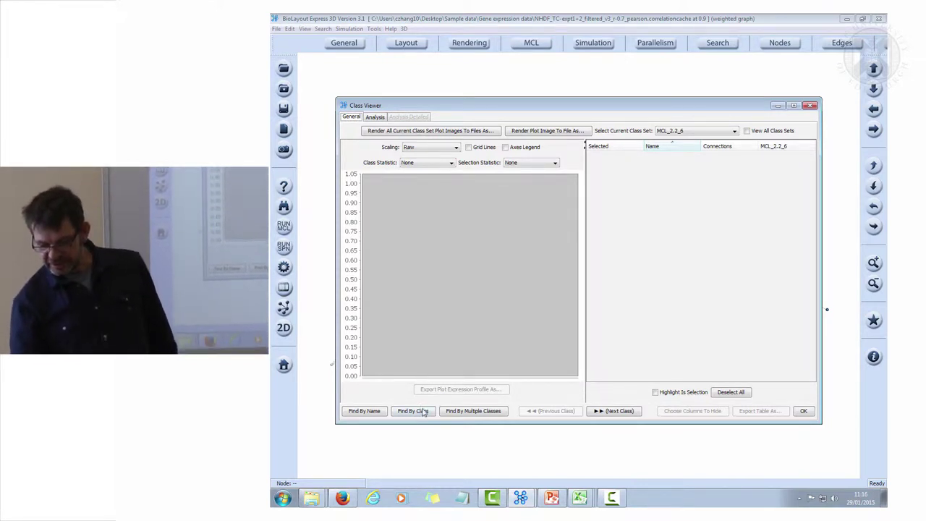
pyautogui.click(424, 411)
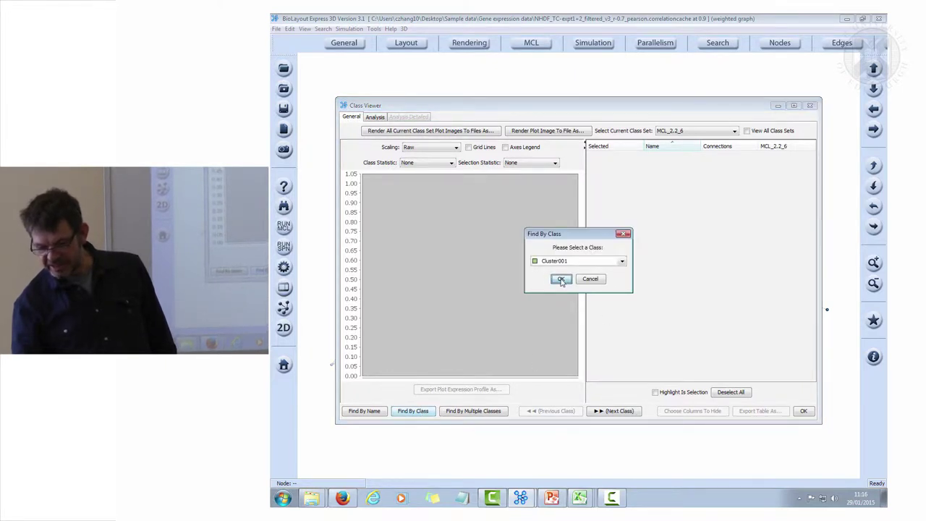
# Confirm Cluster001 so its 487 nodes' raw expression profiles are plotted
pyautogui.click(561, 279)
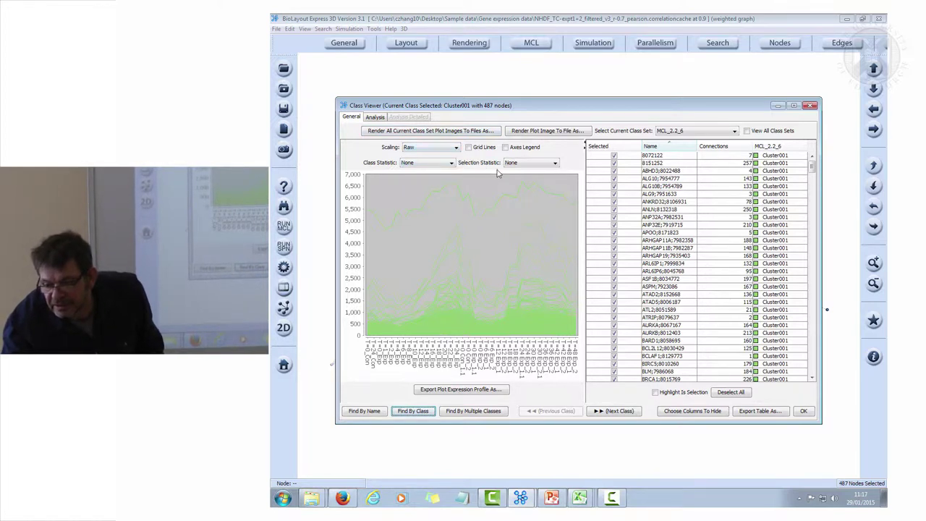
# Set Class Statistic to Mean and scroll through Cluster001's node table
pyautogui.click(445, 163)
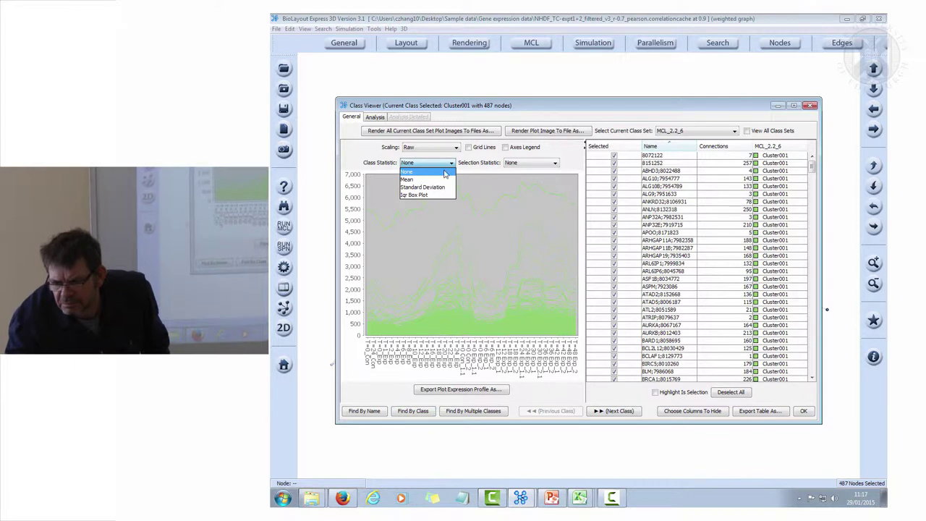
pyautogui.click(447, 180)
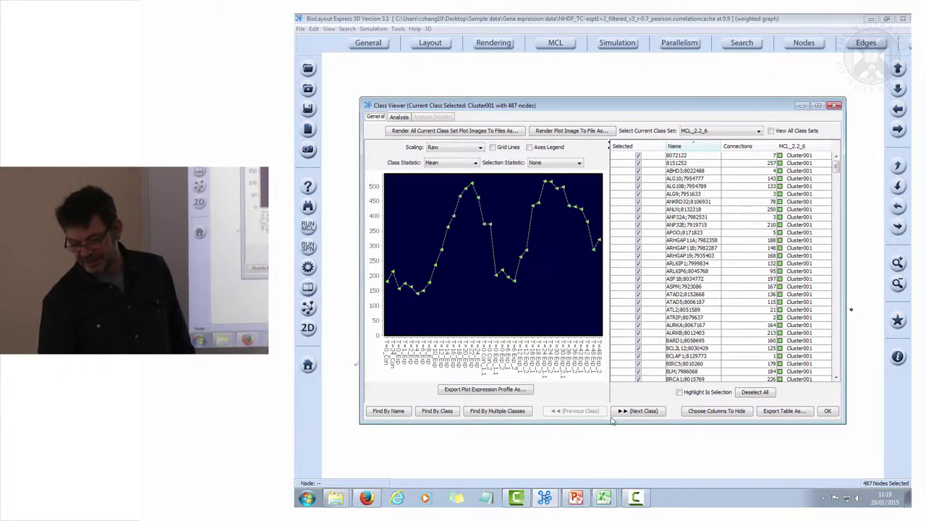
pyautogui.scroll(-6, 672, 322)
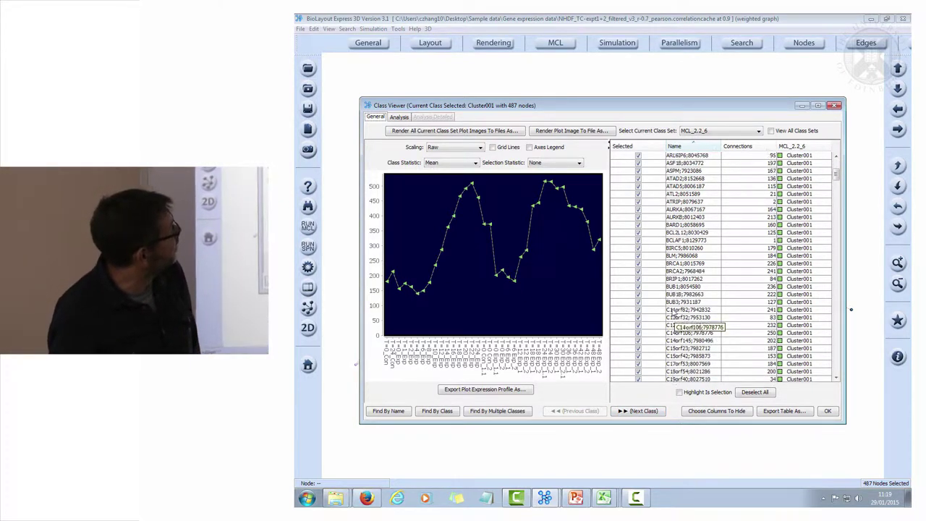
pyautogui.scroll(6, 672, 313)
pyautogui.scroll(-12, 677, 309)
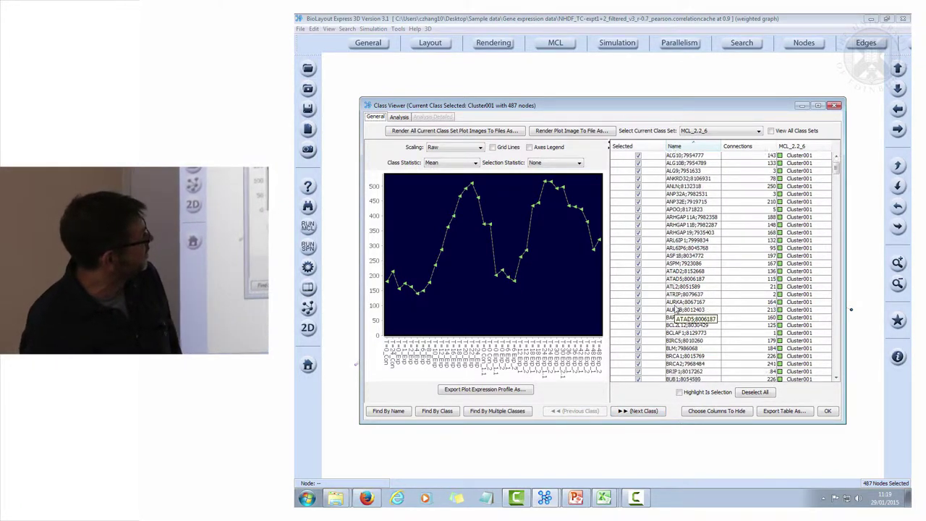
pyautogui.scroll(-9, 677, 310)
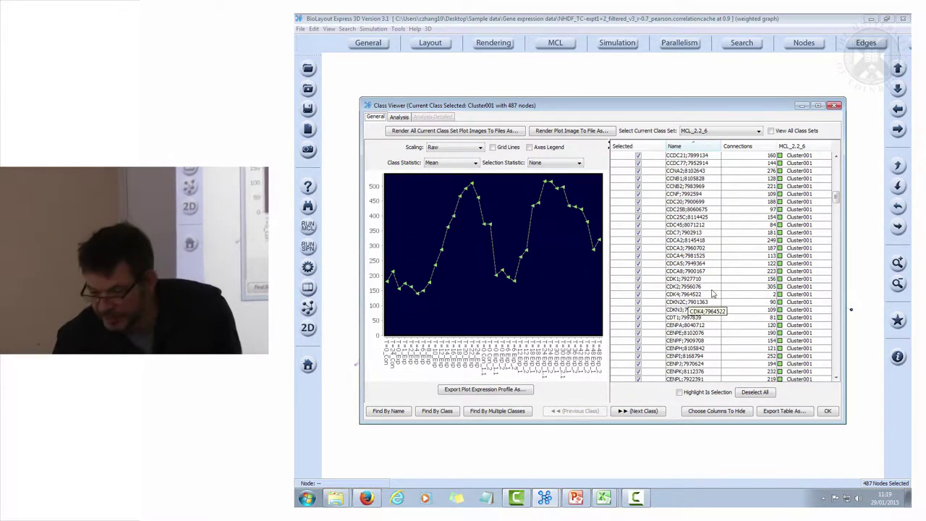
# Maximize the Class Viewer, view all class sets, and show only Description, Phase and TF class columns
pyautogui.click(816, 106)
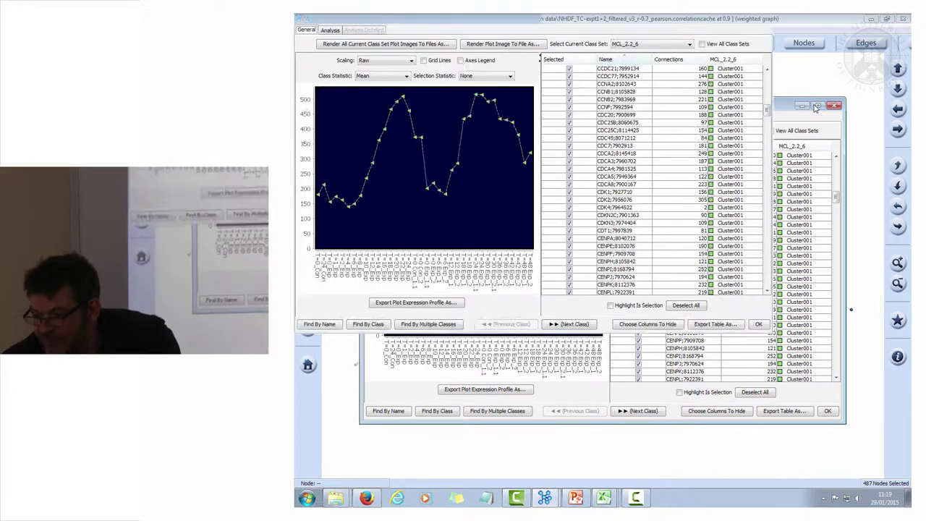
pyautogui.click(731, 44)
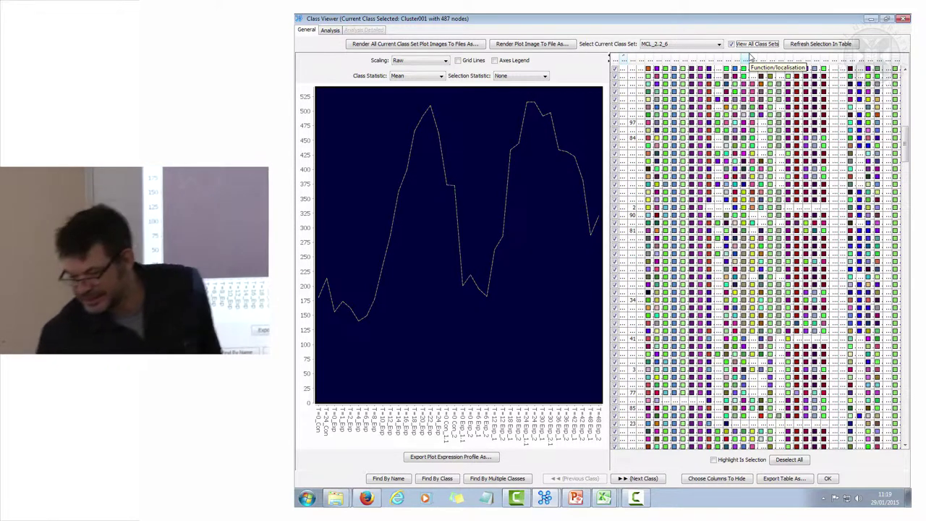
pyautogui.click(716, 478)
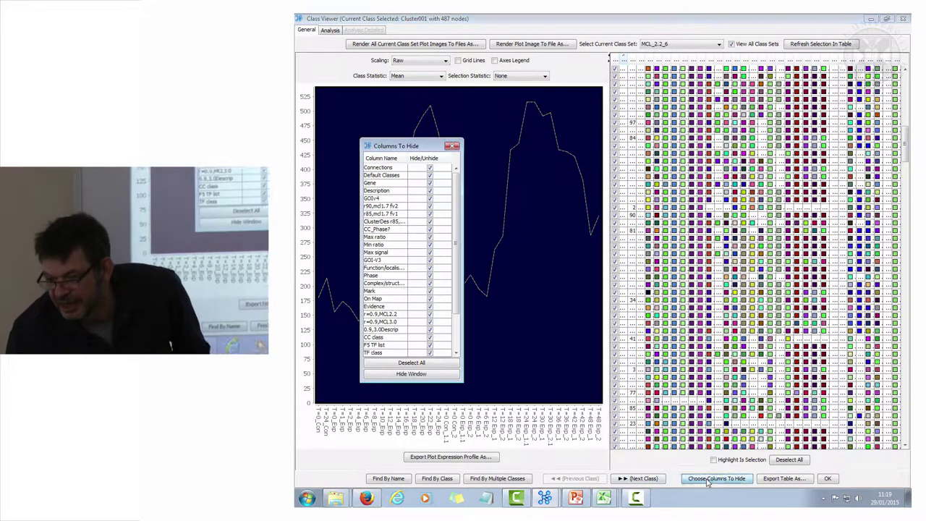
pyautogui.click(411, 362)
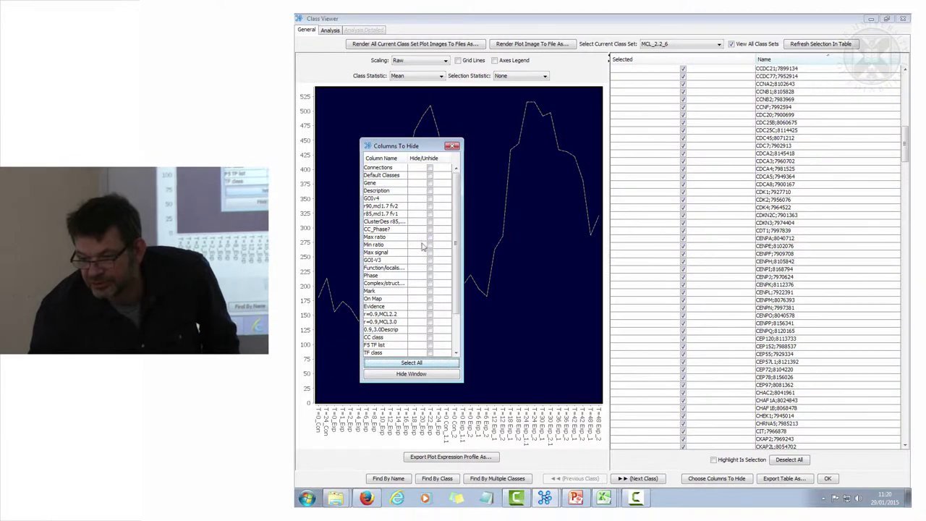
pyautogui.click(430, 191)
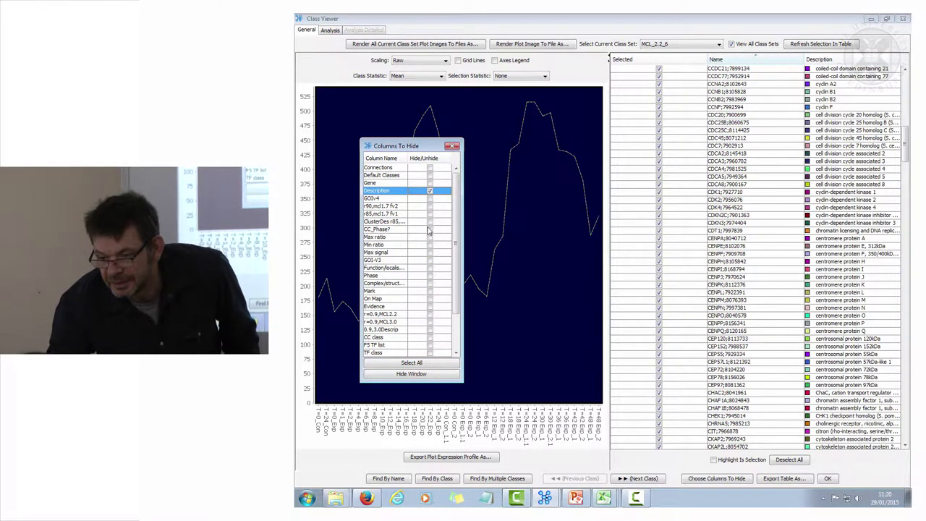
pyautogui.click(430, 278)
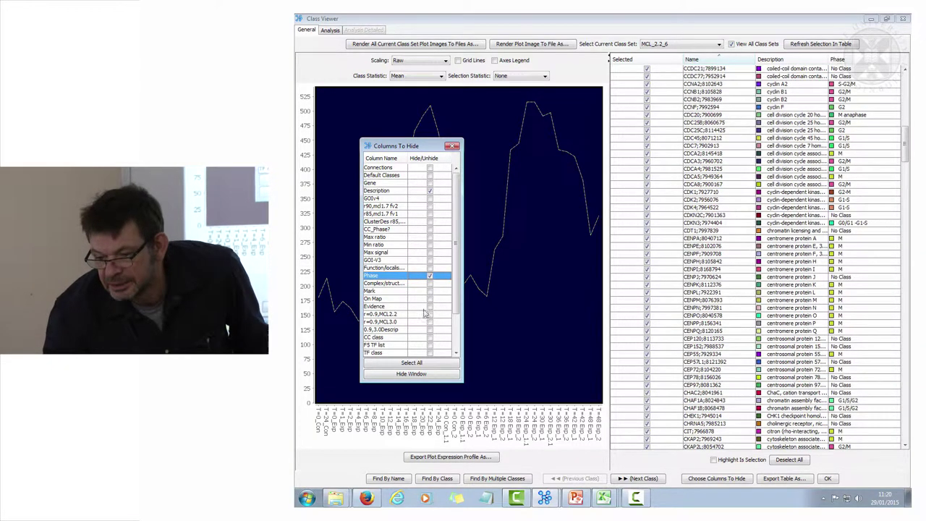
pyautogui.click(427, 353)
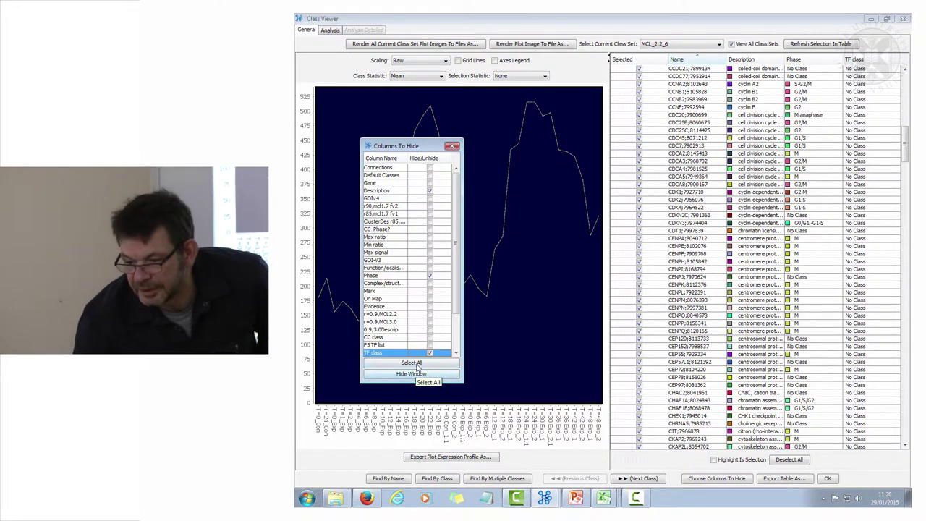
pyautogui.click(452, 147)
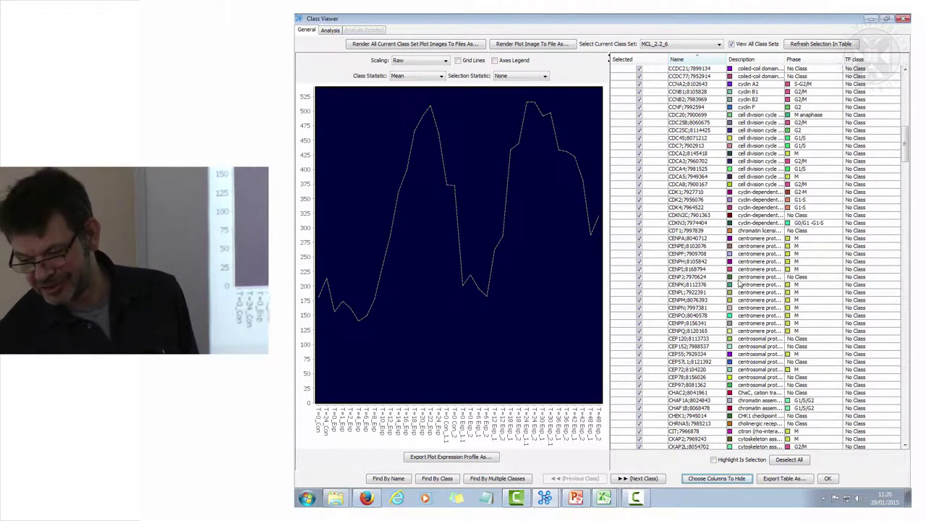
pyautogui.scroll(-3, 740, 283)
pyautogui.scroll(-12, 739, 284)
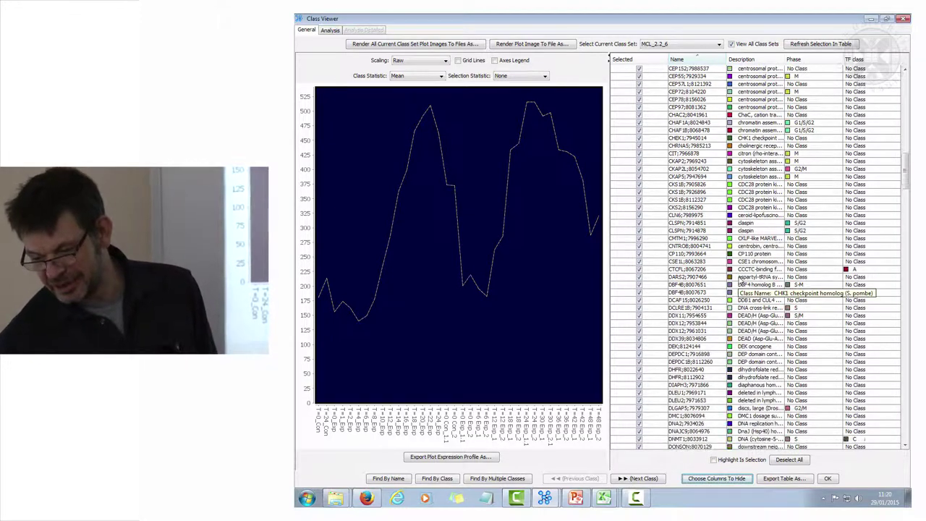
pyautogui.scroll(-12, 740, 284)
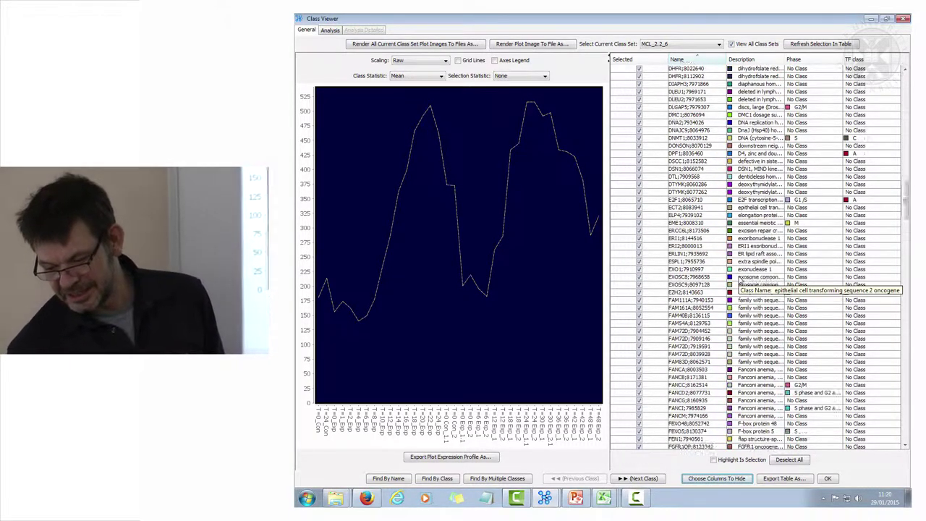
pyautogui.scroll(-16, 740, 276)
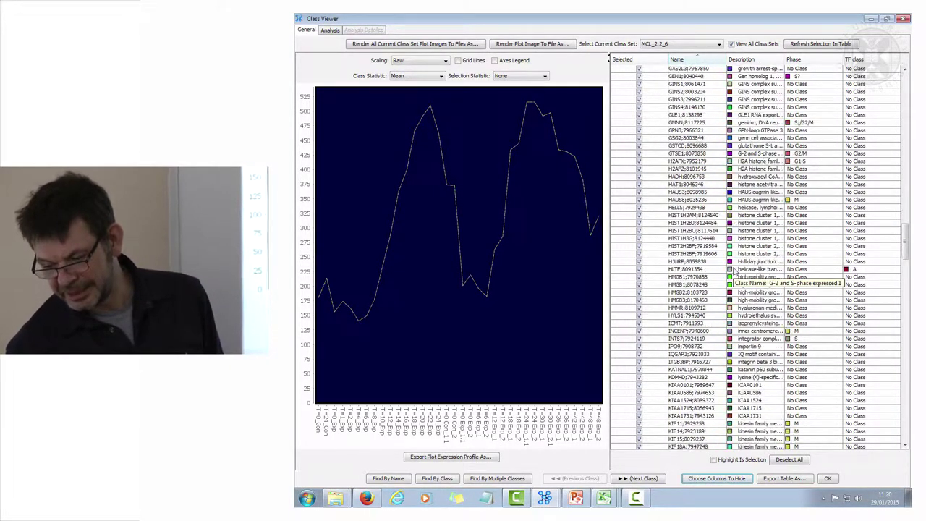
pyautogui.scroll(-8, 733, 270)
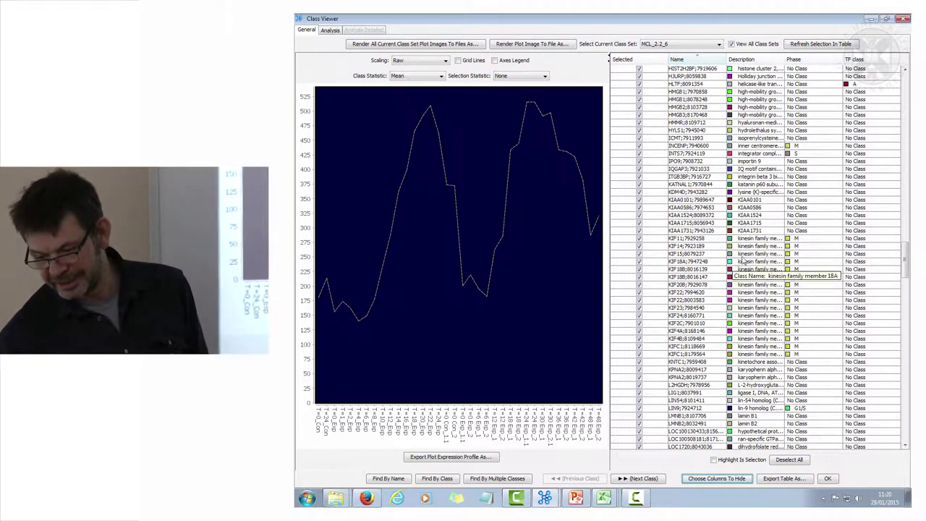
pyautogui.scroll(-1, 740, 251)
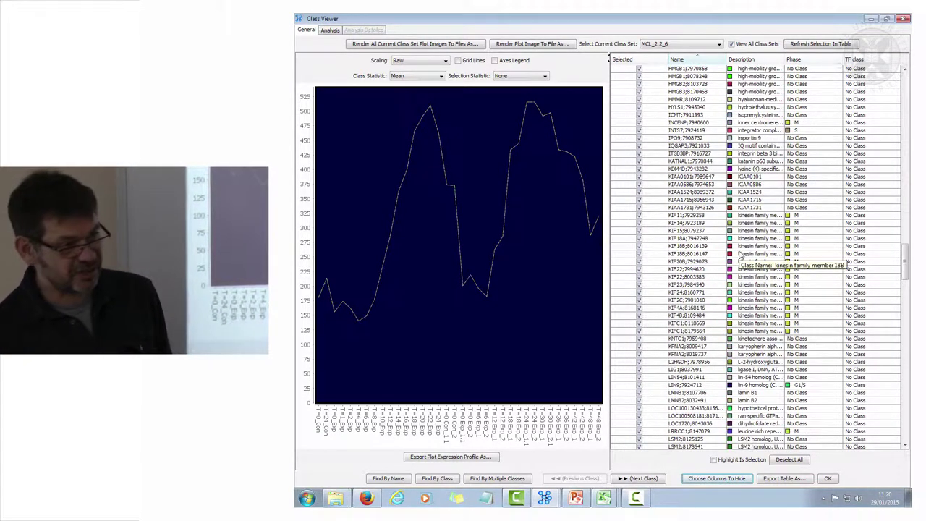